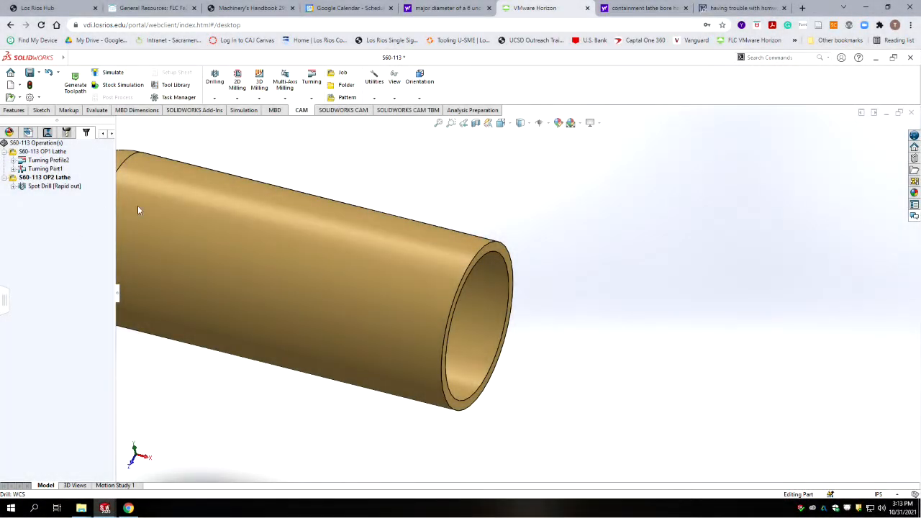
Step: Start a new drill operation and assign it tool #9, the 7/16" stub drill
left_click(215, 79)
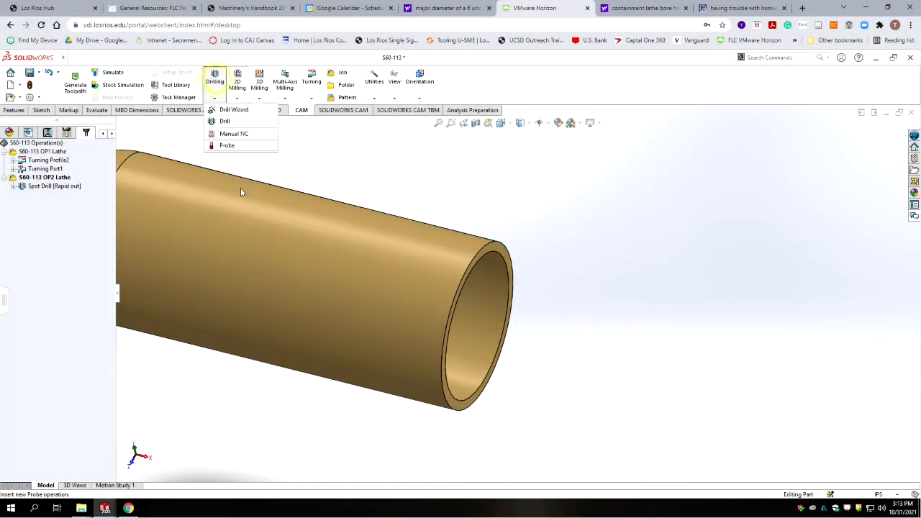
left_click(225, 122)
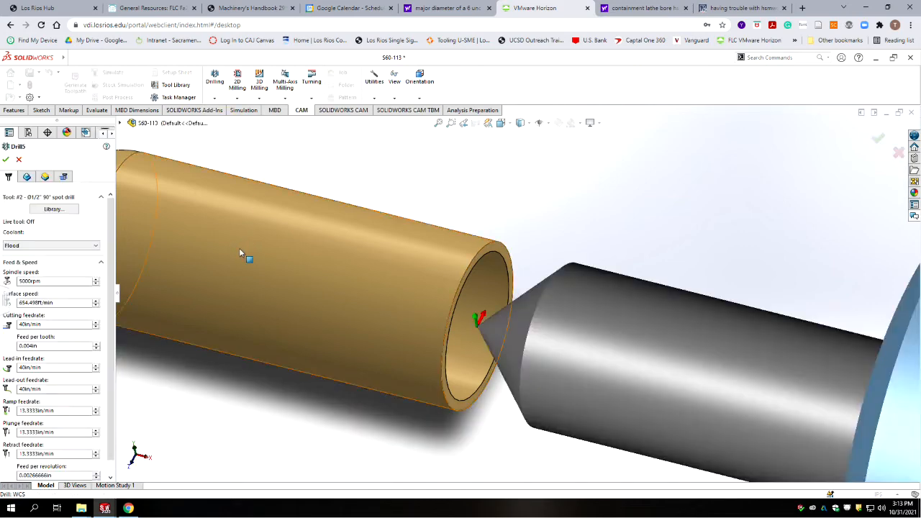
left_click(53, 209)
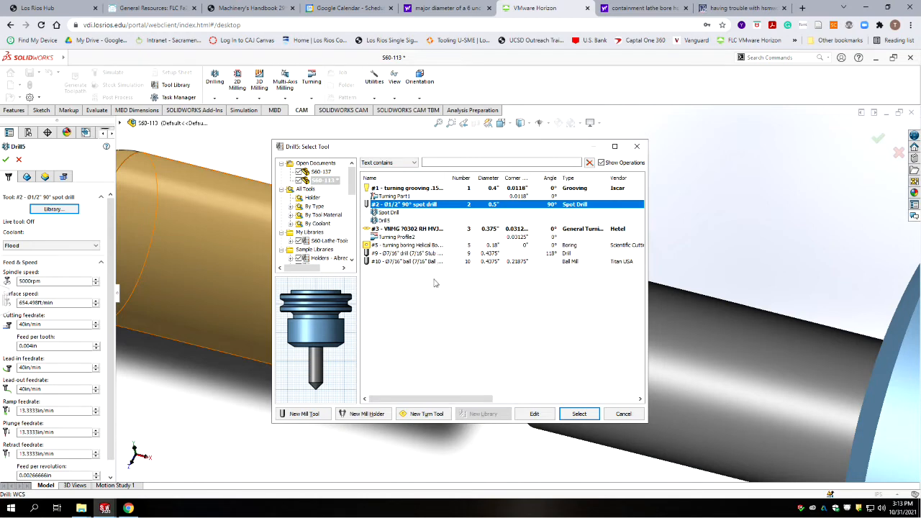
left_click(398, 255)
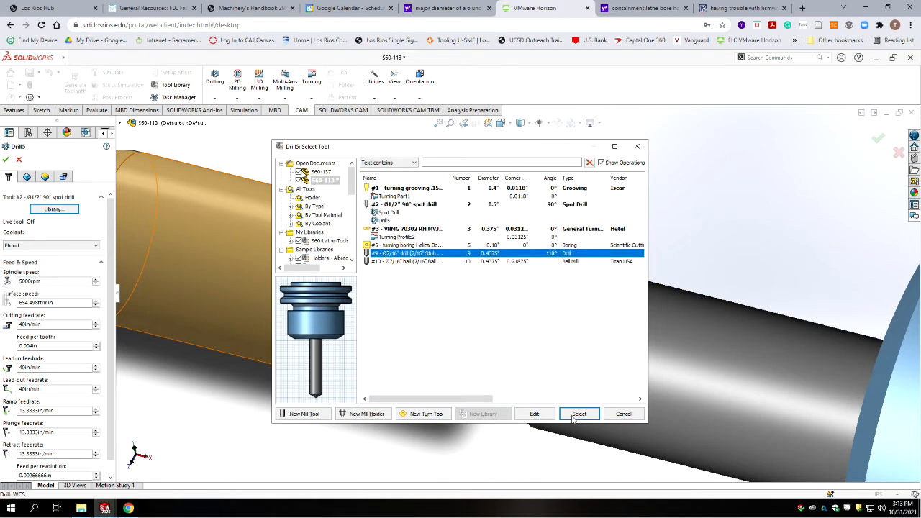
left_click(579, 414)
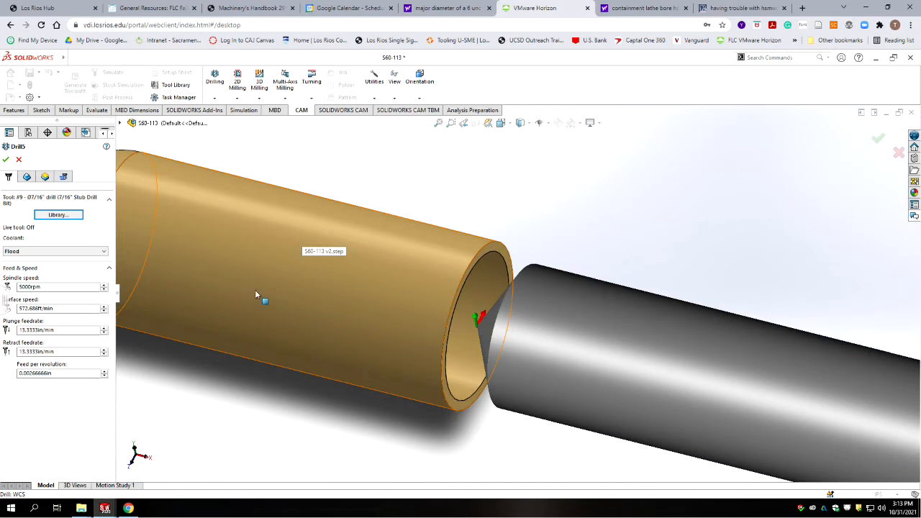
Step: Select both inner cylindrical faces of the bore as the hole geometry for the 7/16" drill operation
scroll(432, 270, "up", 2)
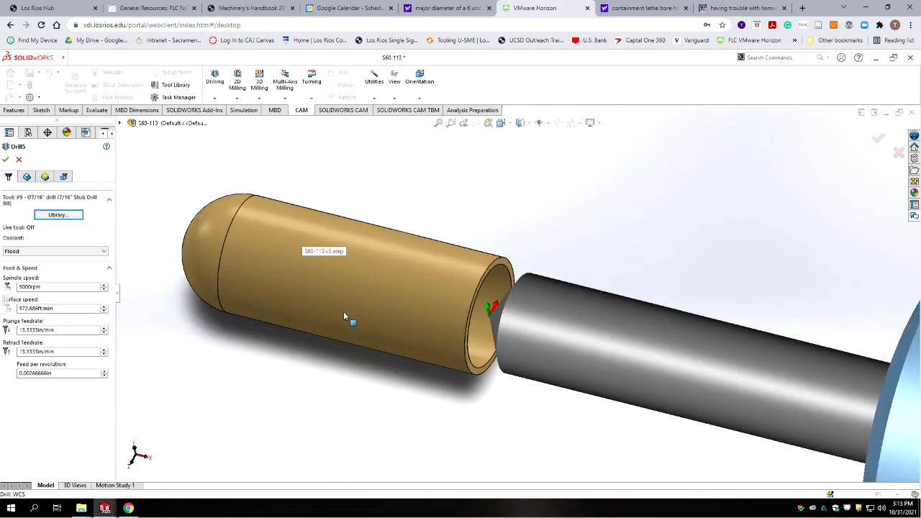
left_click(9, 176)
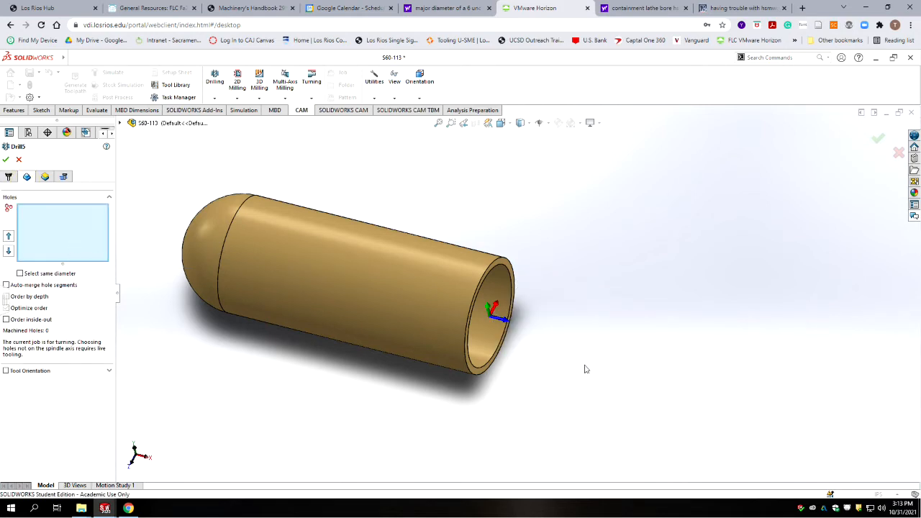
middle_click_drag(568, 364, 519, 366)
scroll(519, 367, "up", 3)
scroll(545, 324, "down", 5)
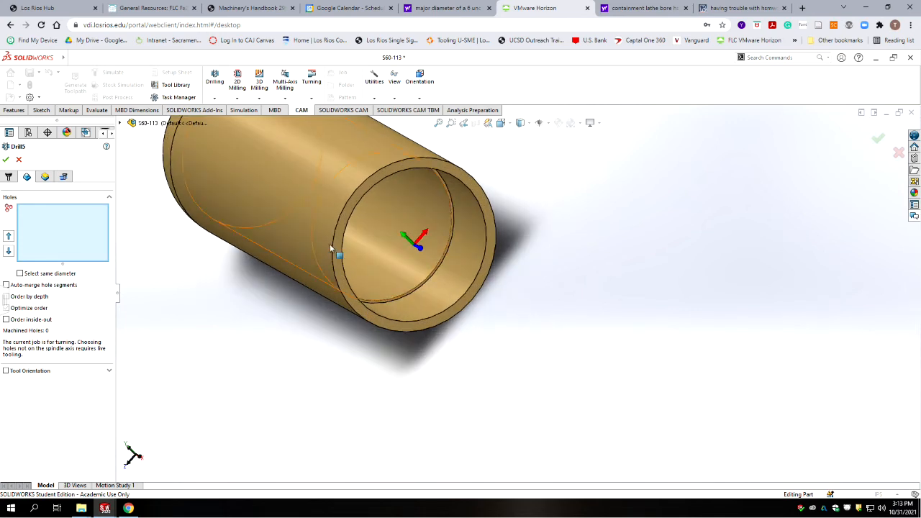
left_click(383, 252)
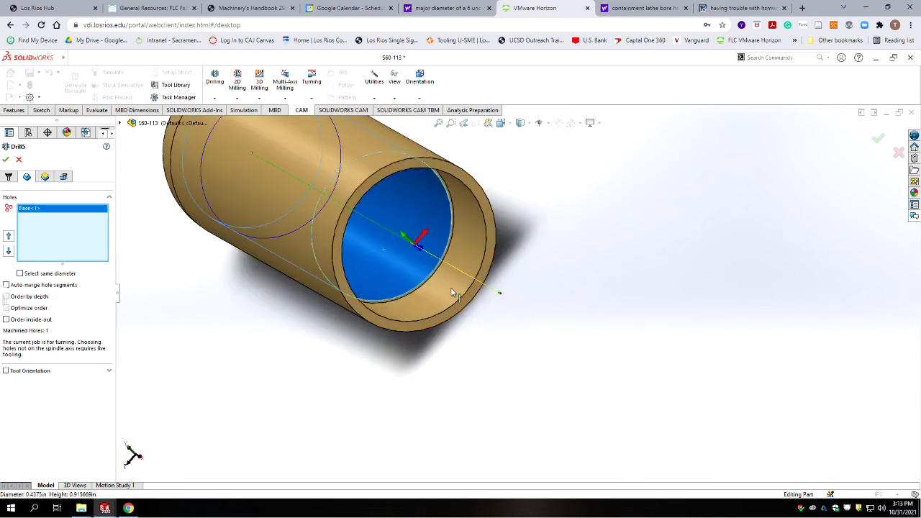
left_click(451, 287)
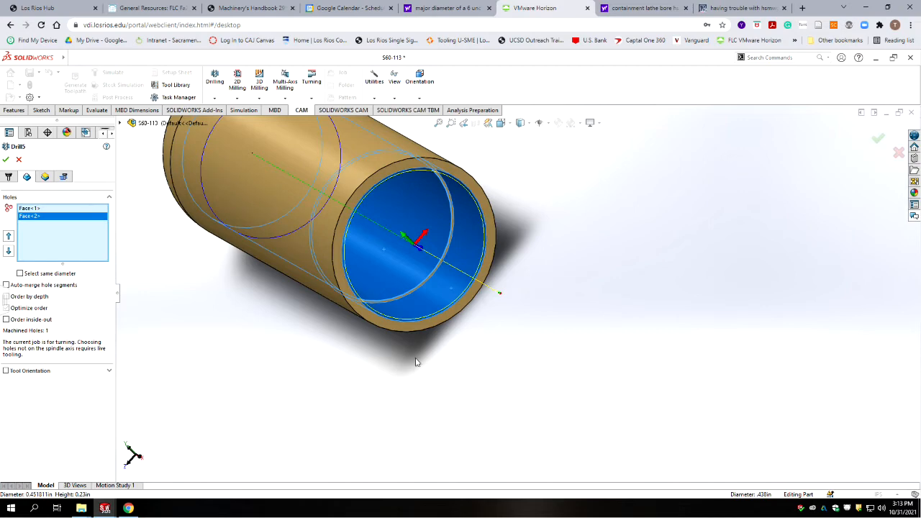
Step: Turn on auto-merging of hole segments for the two selected bore faces
middle_click_drag(417, 359, 431, 359)
scroll(431, 359, "up", 2)
scroll(482, 270, "down", 5)
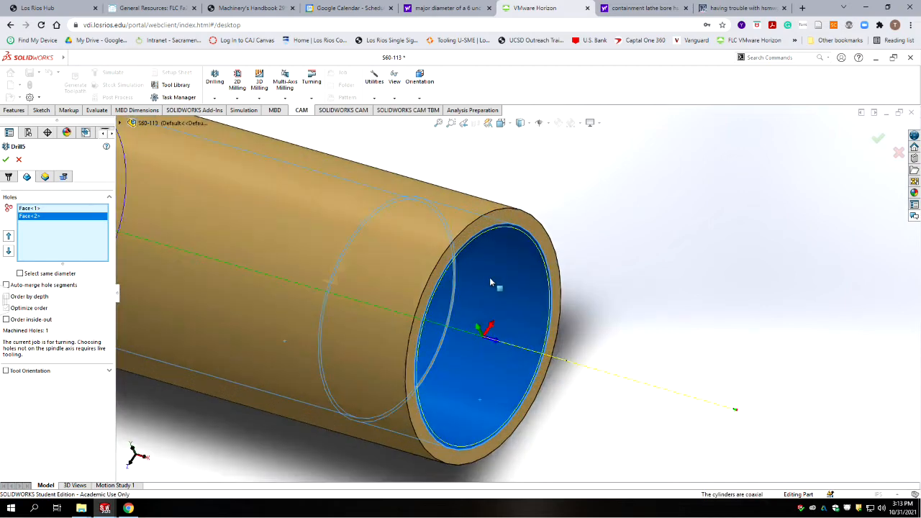
middle_click_drag(550, 301, 595, 314)
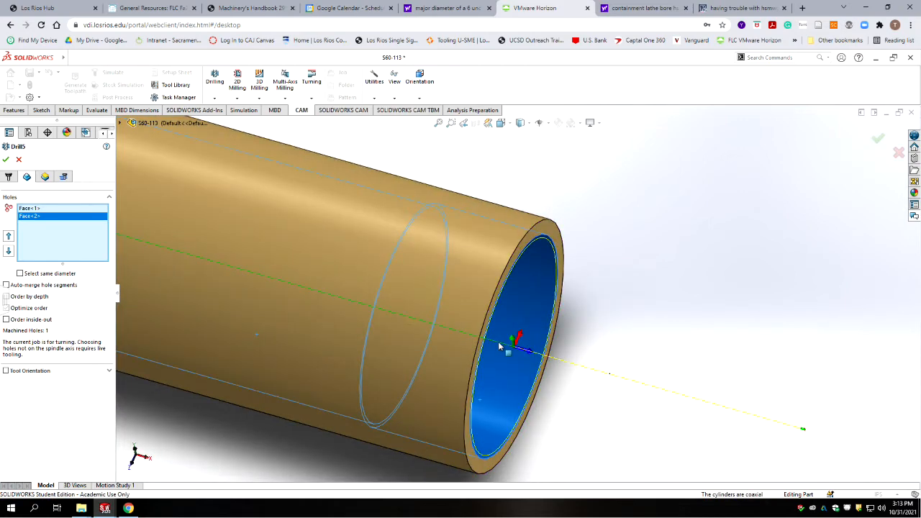
scroll(387, 331, "up", 3)
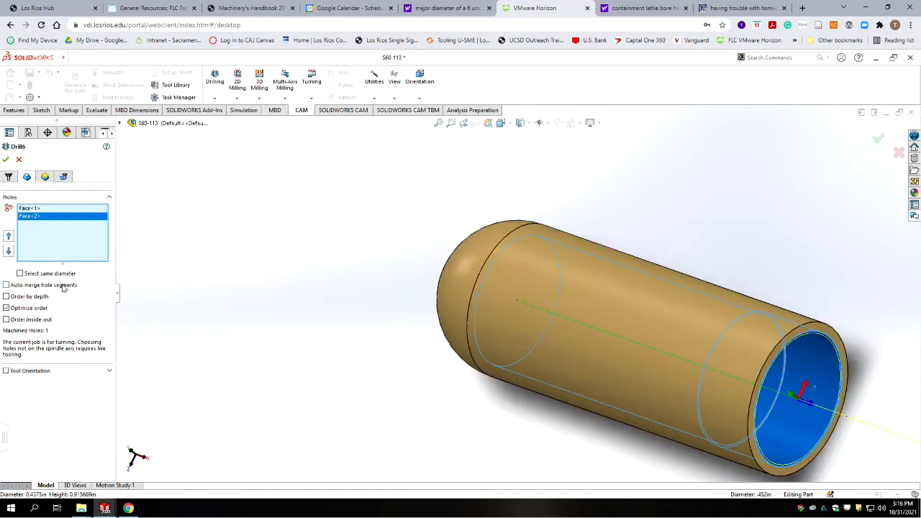
left_click(8, 286)
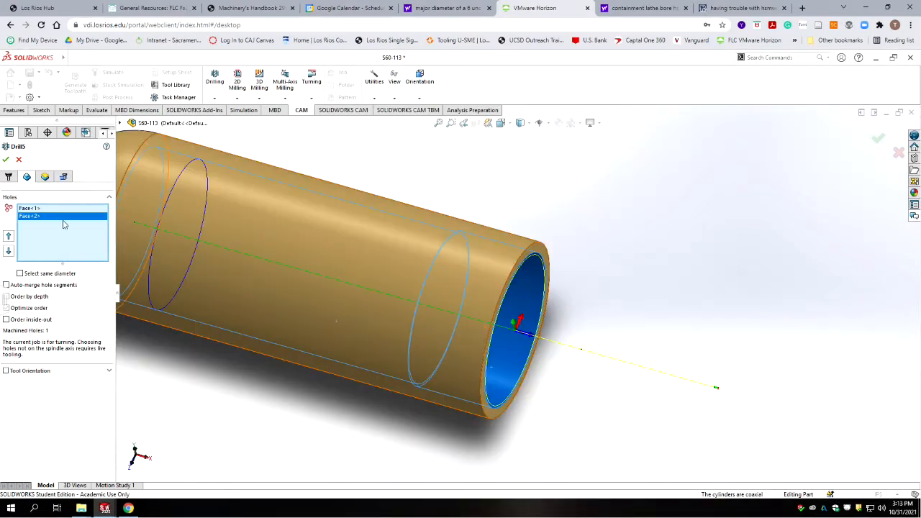
Step: Reference the top height From Model Top and enable drill tip through bottom for the drill operation
left_click(44, 176)
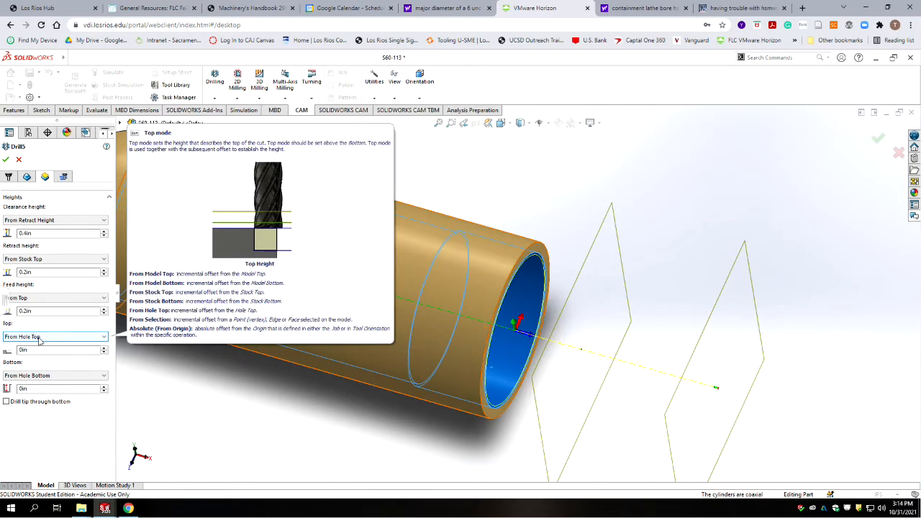
left_click(66, 338)
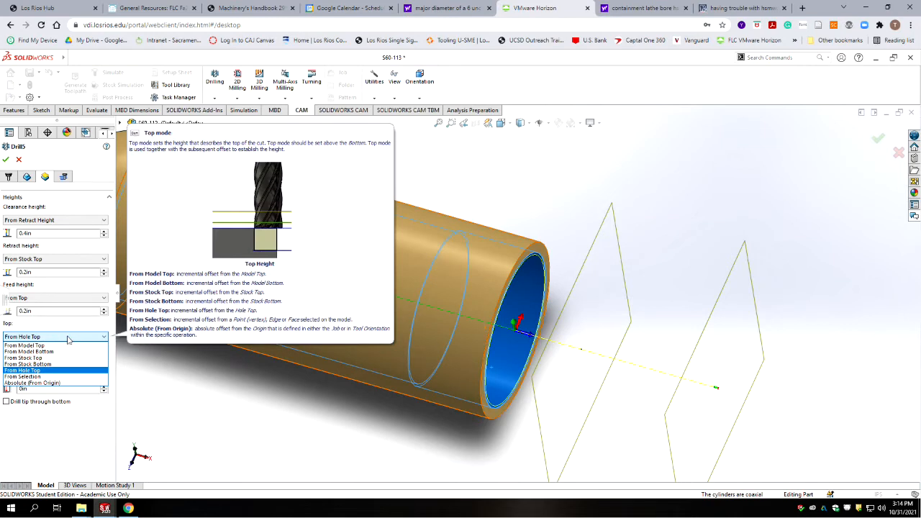
left_click(43, 345)
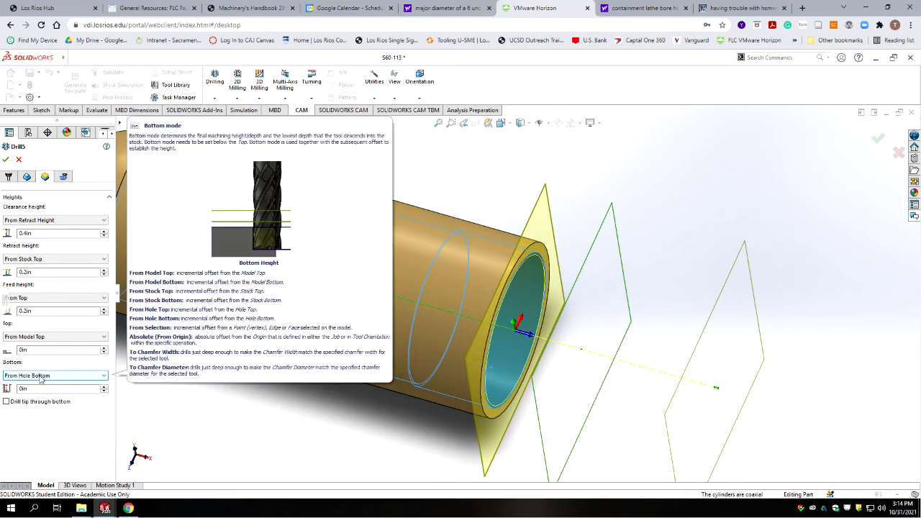
scroll(246, 362, "up", 3)
scroll(246, 362, "down", 3)
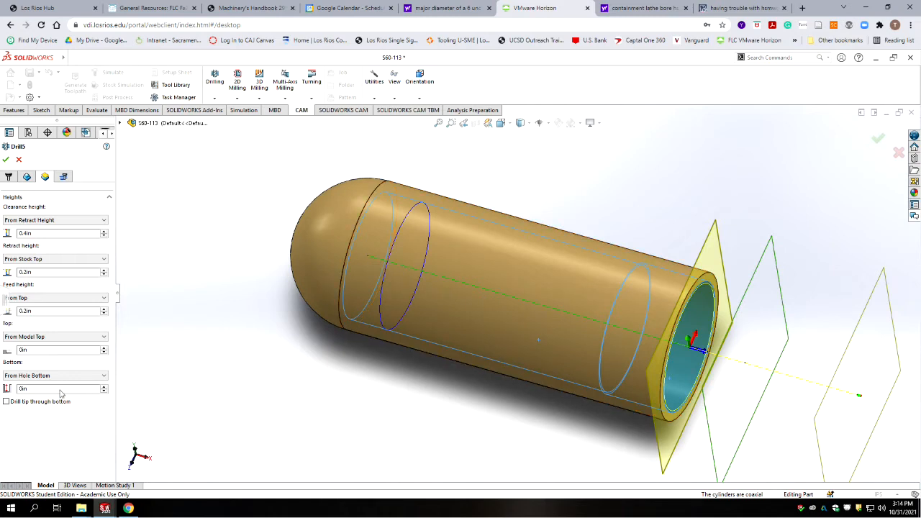
left_click(7, 403)
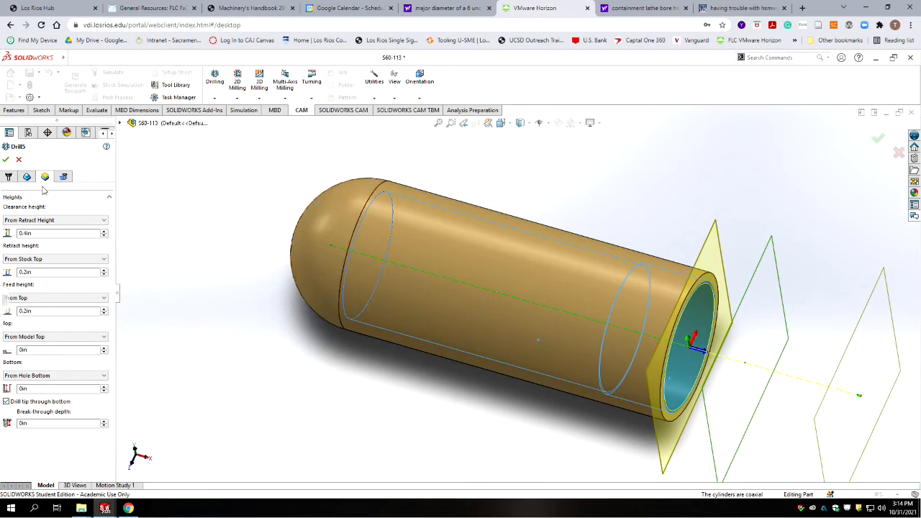
Step: Set the cycle to Deep drilling - full retract with a 0.2 in pecking depth and accept the drill operation
left_click(63, 177)
left_click(55, 210)
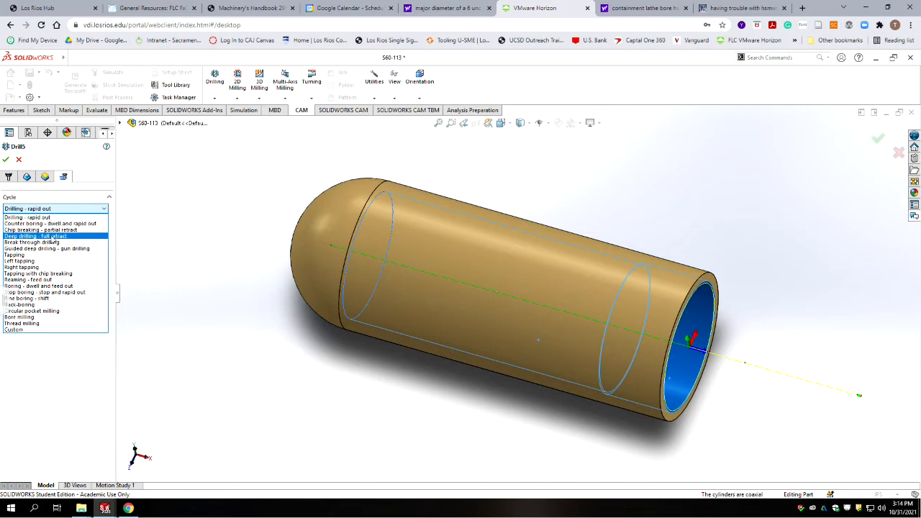
left_click(53, 237)
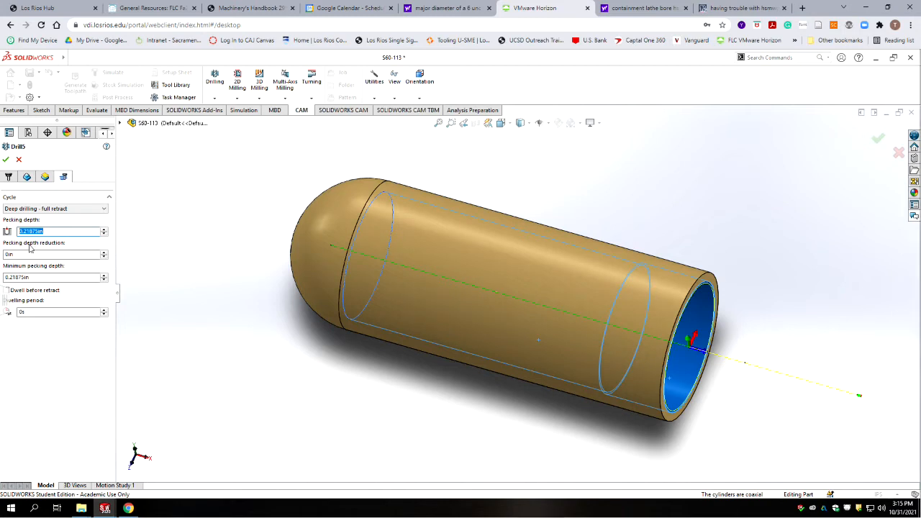
type("0.2")
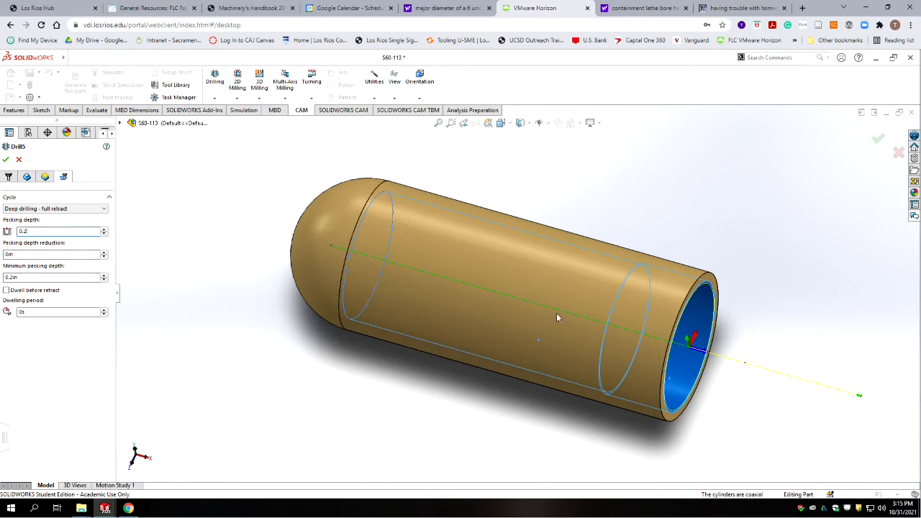
left_click(6, 159)
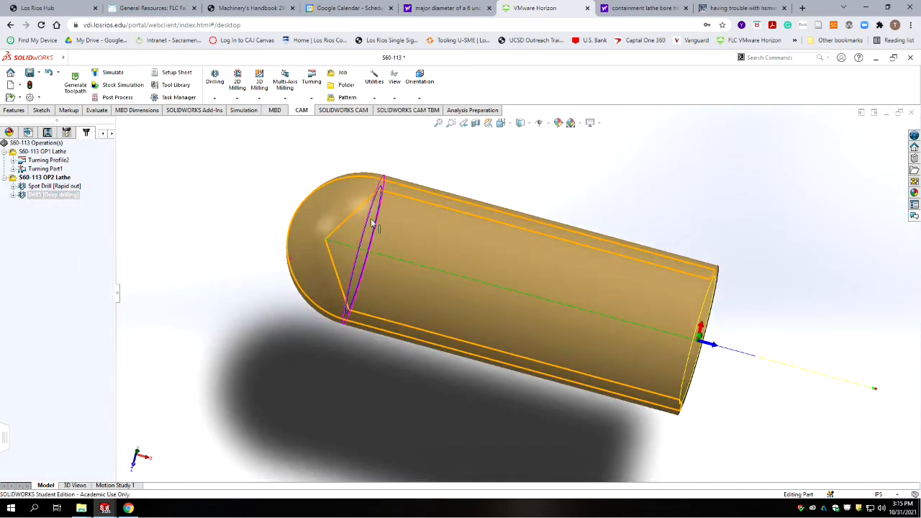
middle_click_drag(278, 255, 263, 241)
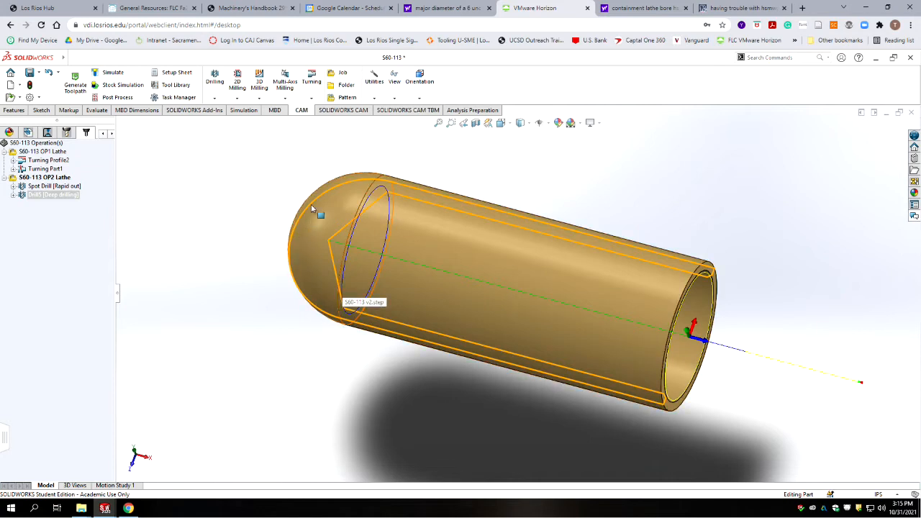
scroll(344, 253, "up", 1)
scroll(425, 224, "up", 1)
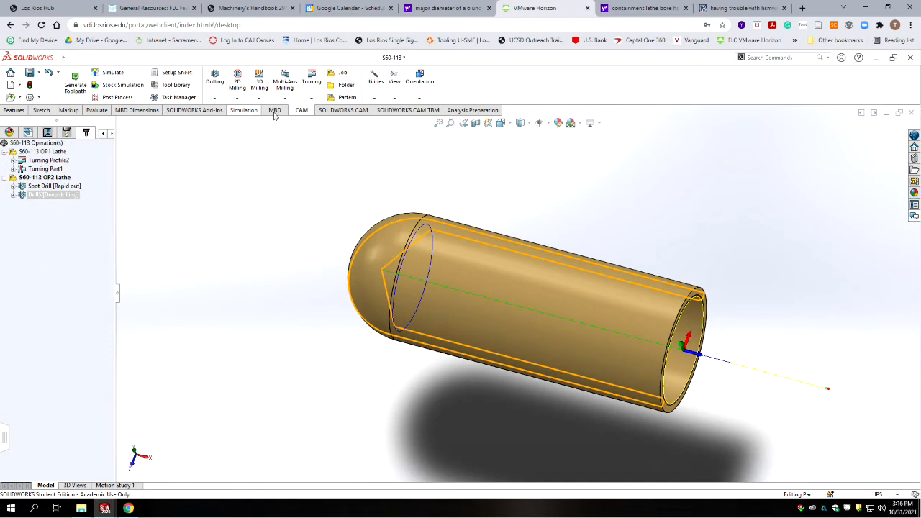
Step: Deselect the deep drilling operation and create another drill operation using tool #10, the 7/16" ball nose end mill
left_click(33, 196)
left_click(27, 222)
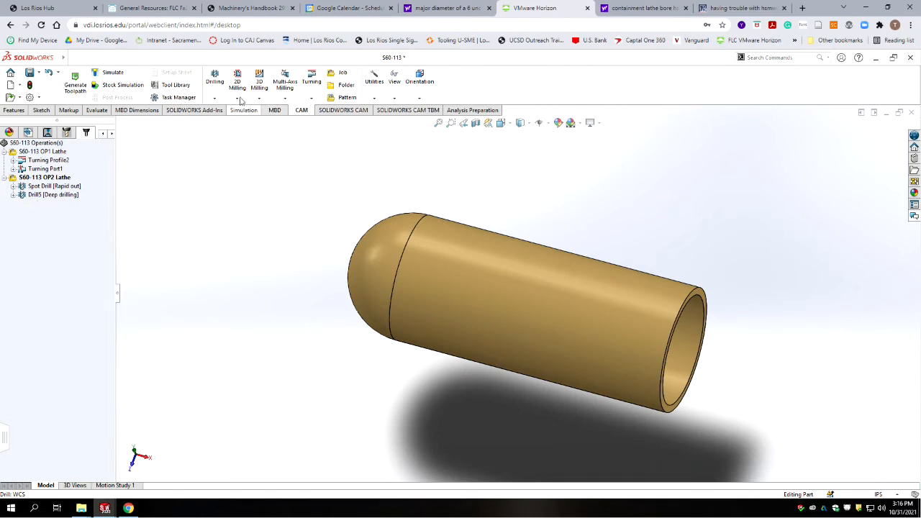
left_click(214, 93)
left_click(226, 121)
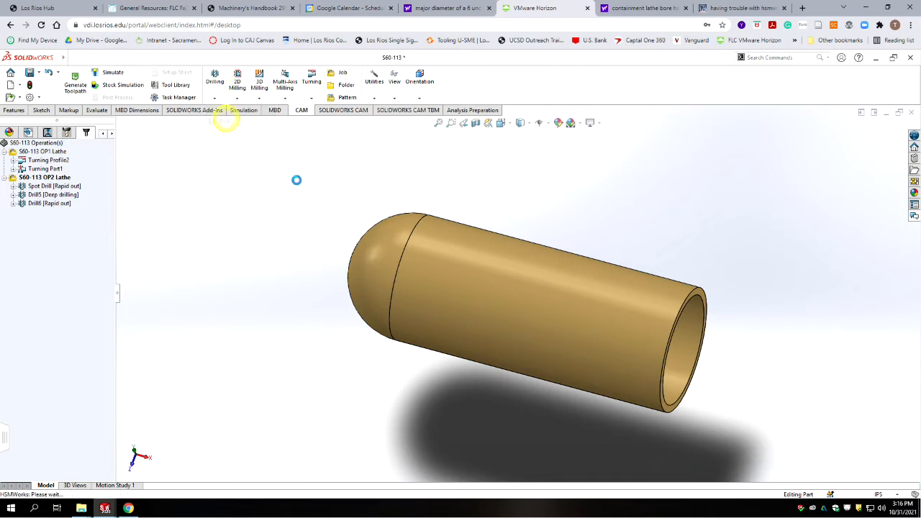
left_click(59, 216)
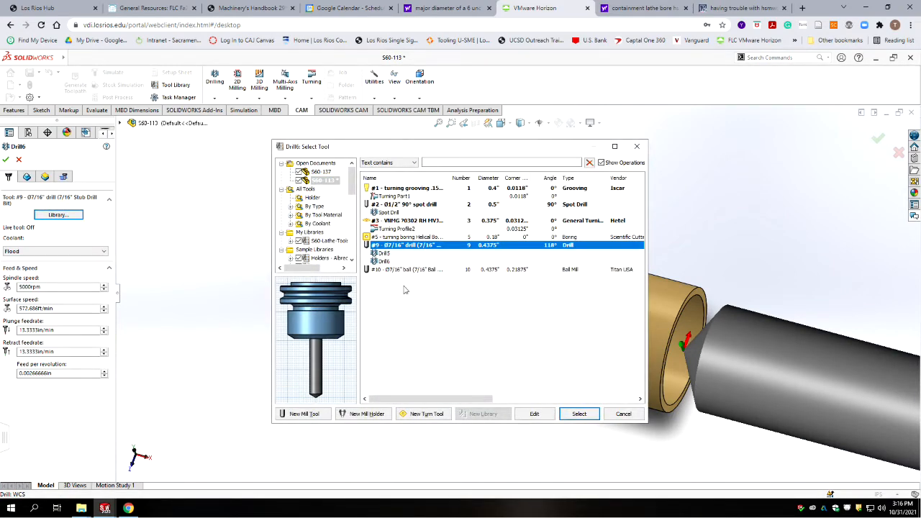
left_click(407, 270)
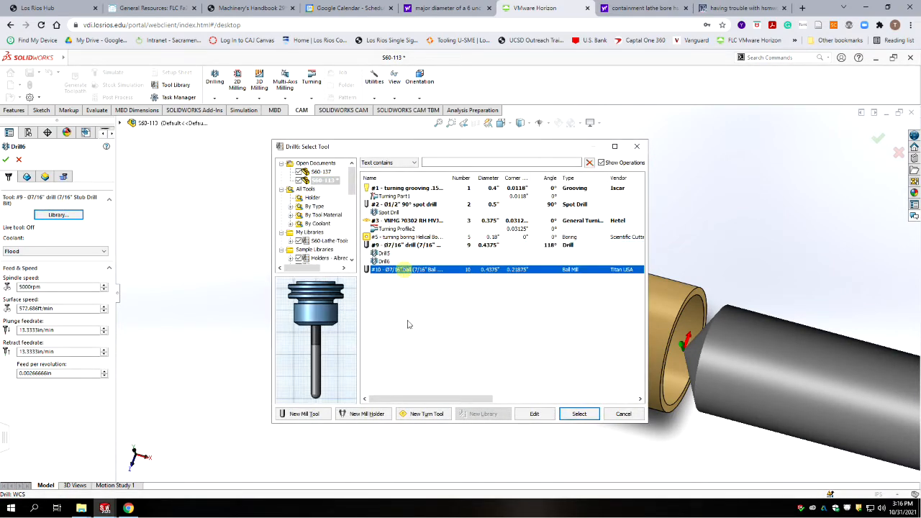
left_click(581, 416)
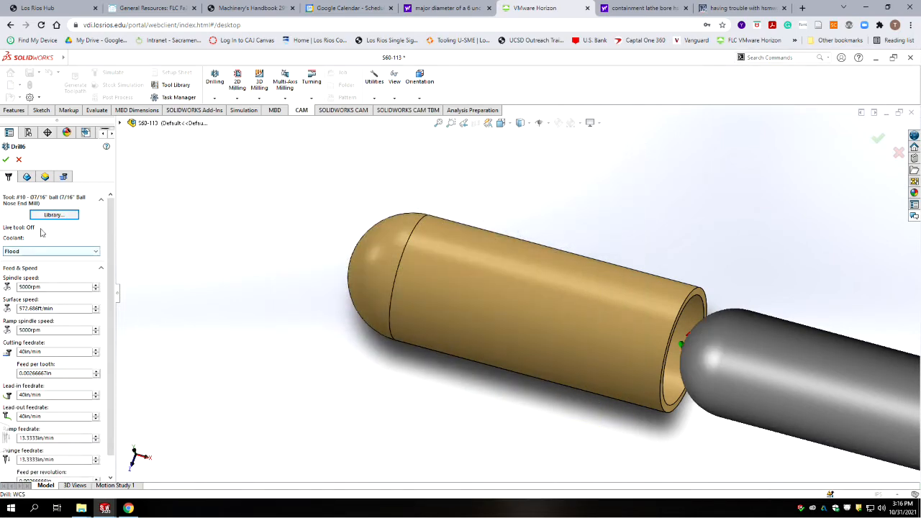
Step: Select the front and deeper inner bore faces as the holes for the ball nose end mill operation
left_click(27, 177)
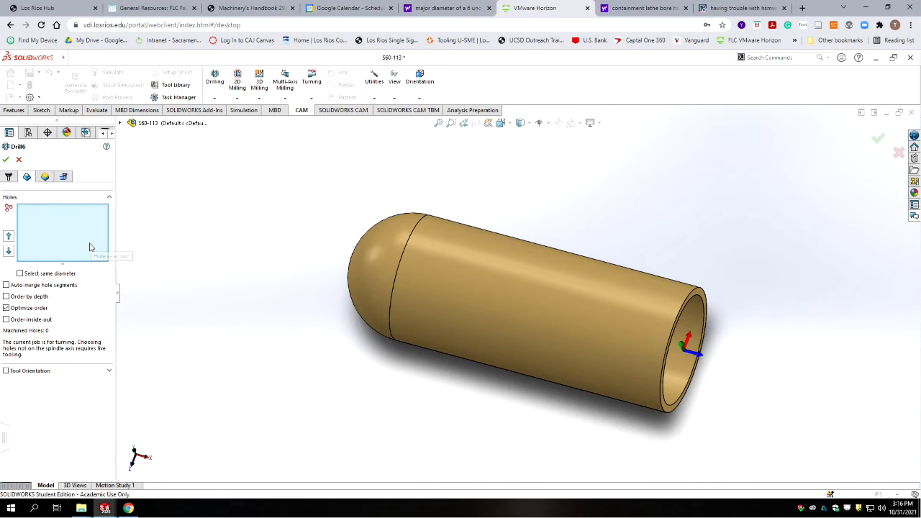
middle_click_drag(398, 346, 559, 399)
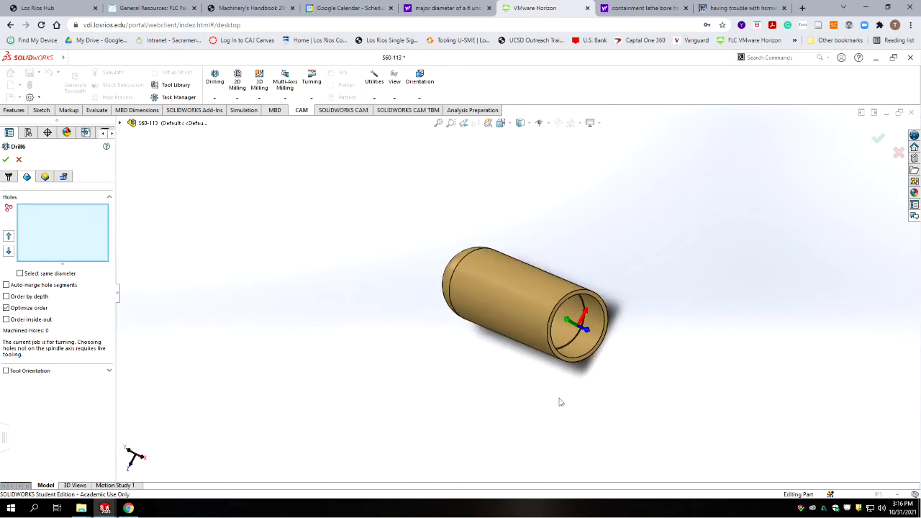
left_click(596, 321)
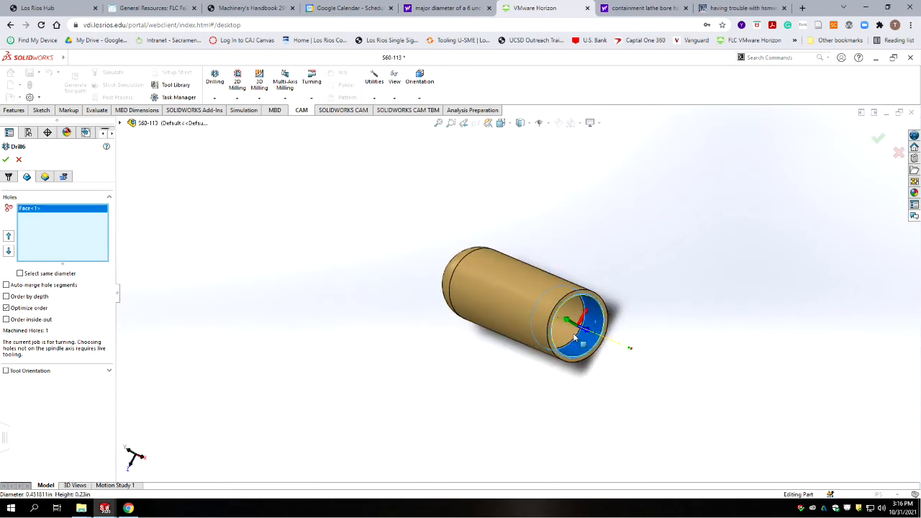
left_click(564, 326)
scroll(446, 245, "up", 3)
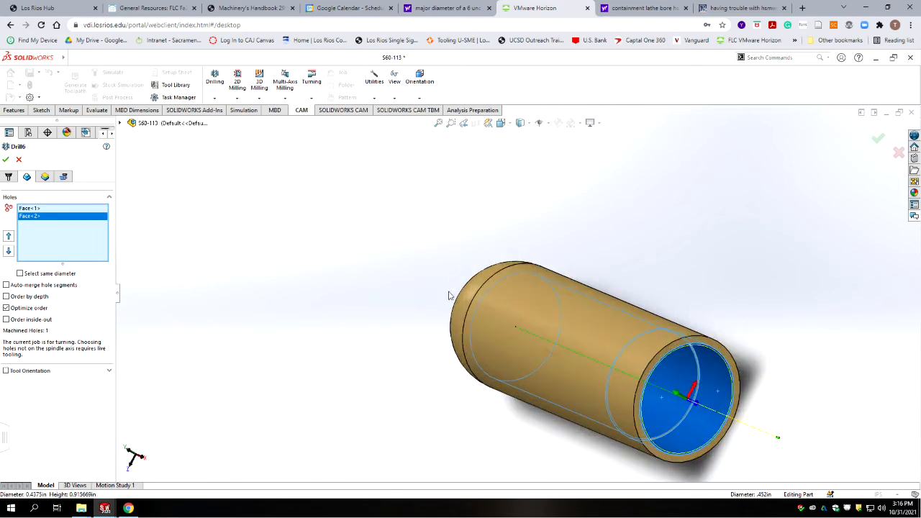
scroll(425, 338, "up", 3)
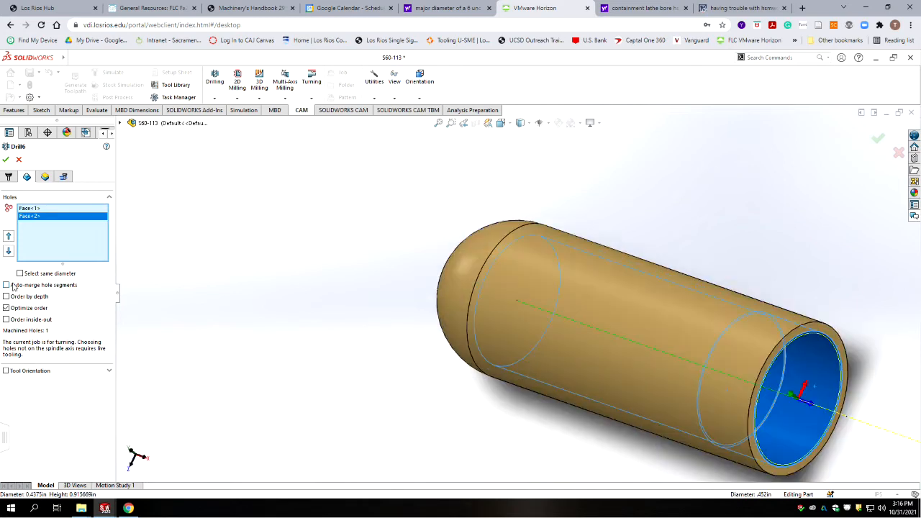
Step: Enable auto-merge of hole segments and reference the bottom height From Hole Bottom for the ball nose end mill operation
left_click(7, 285)
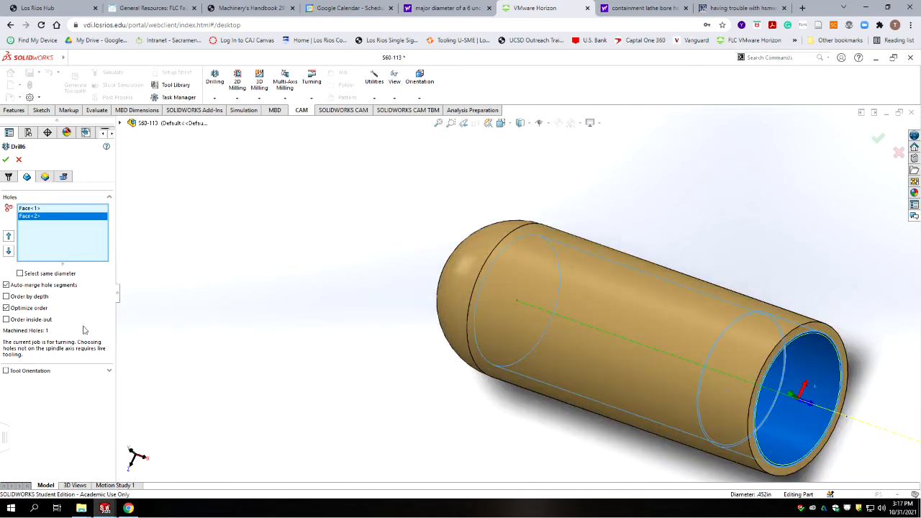
left_click(45, 177)
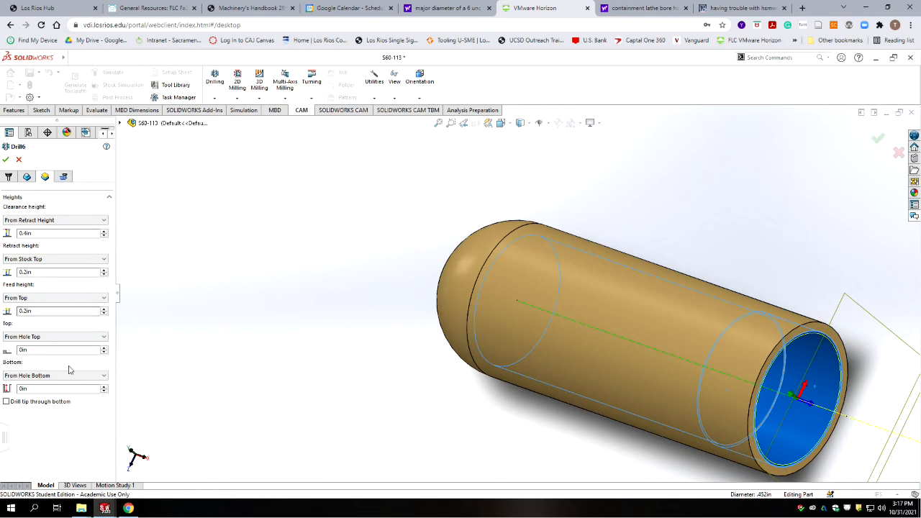
mouse_move(35, 303)
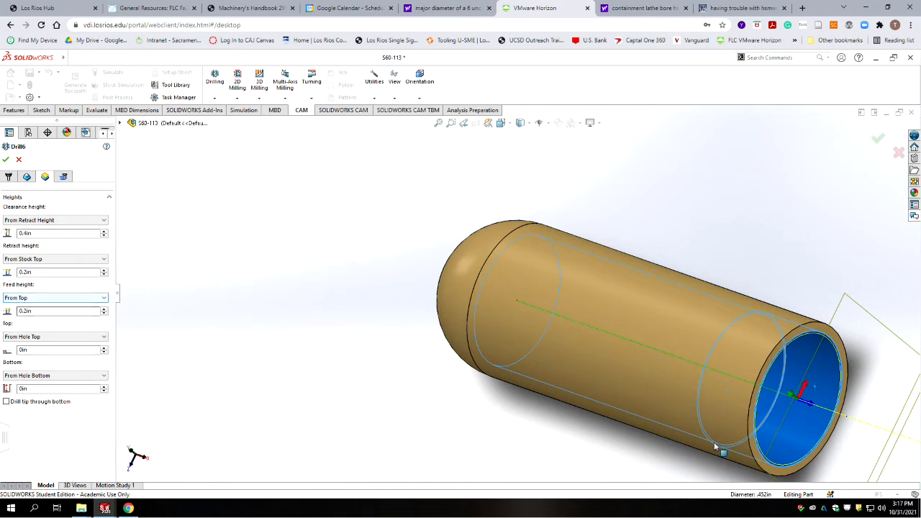
scroll(78, 375, "down", 1)
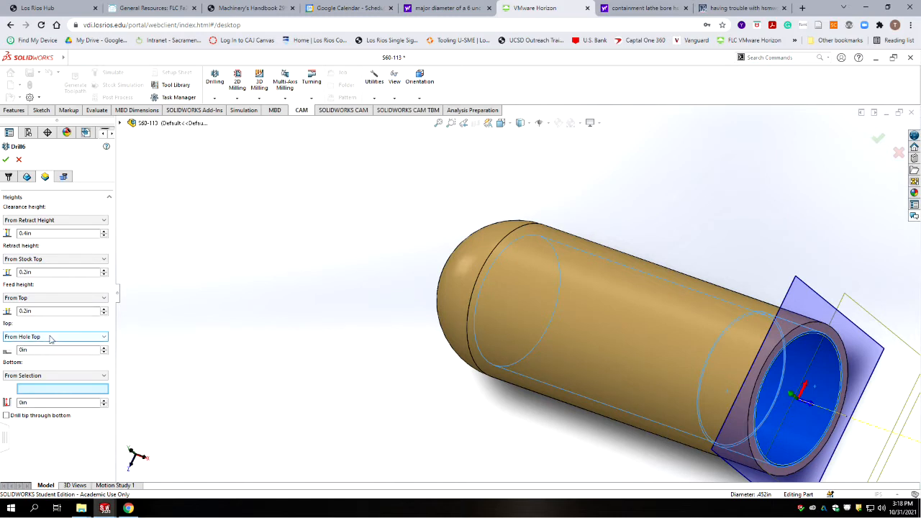
mouse_move(50, 339)
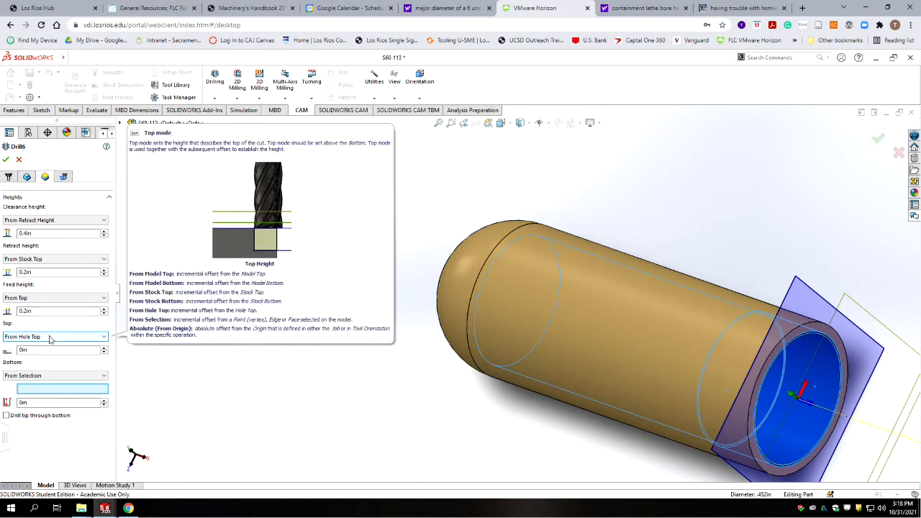
left_click(49, 376)
left_click(29, 421)
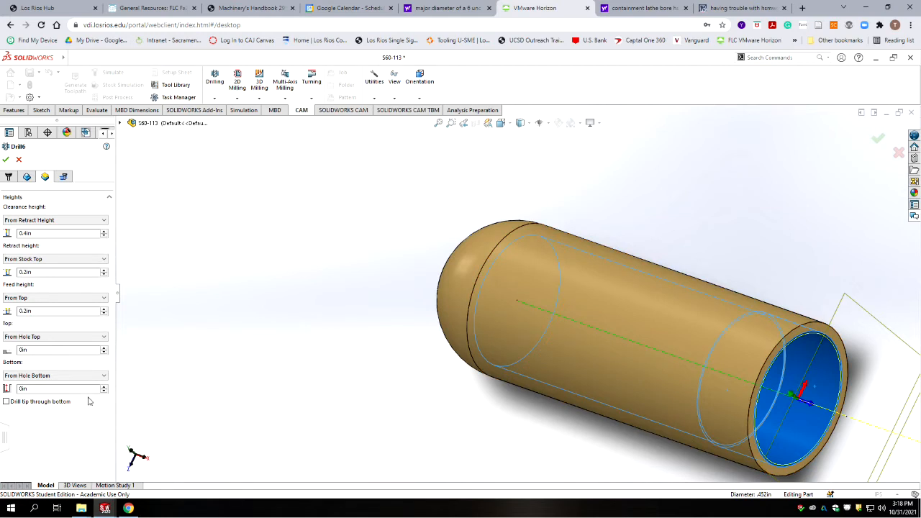
Step: Set the bottom height offset to minus 7/32 in (-0.21875 in) from the hole bottom
double_click(33, 389)
type("7/32")
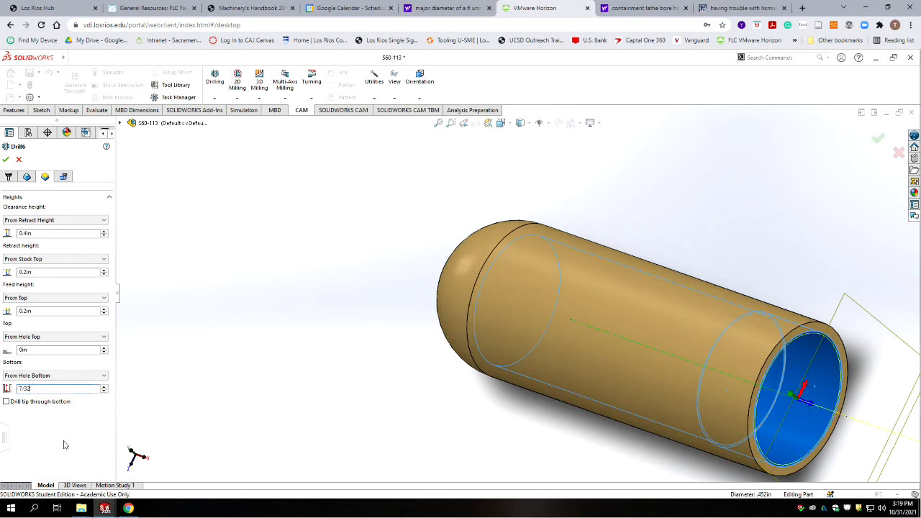
left_click(38, 350)
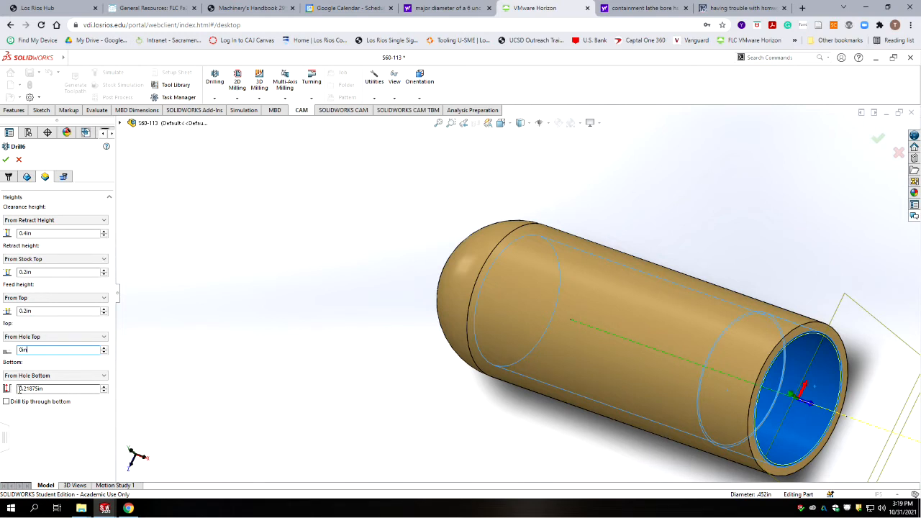
left_click(62, 389)
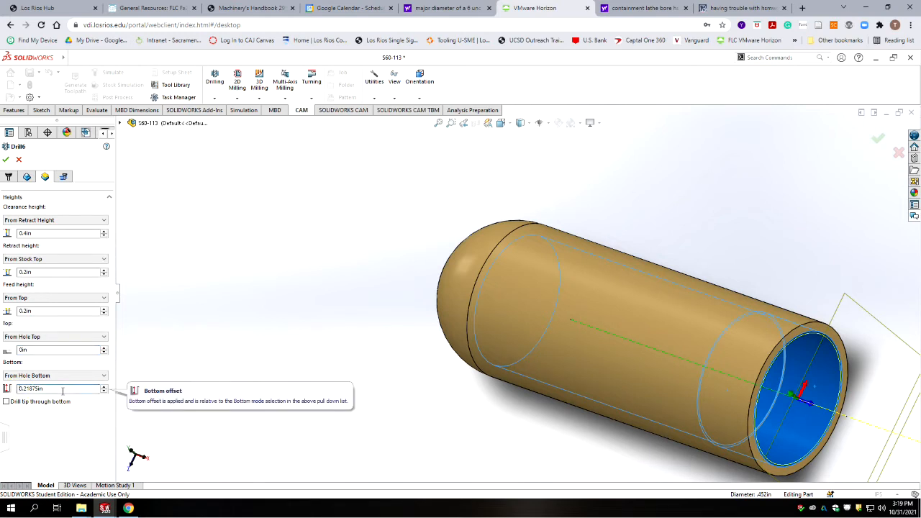
middle_click_drag(243, 264, 244, 318)
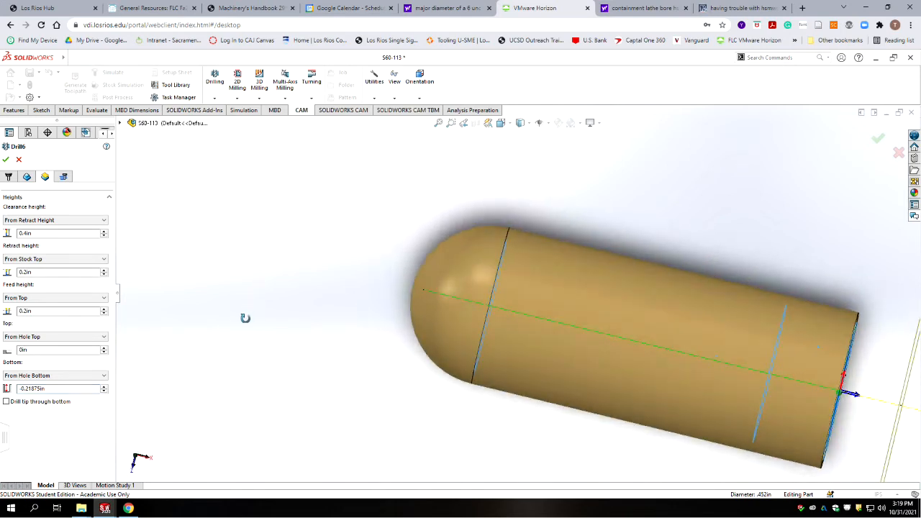
Step: Set the cycle to Counter boring - dwell and rapid out with a dwelling period of 10, and accept the operation despite the non-drill warning
left_click(63, 176)
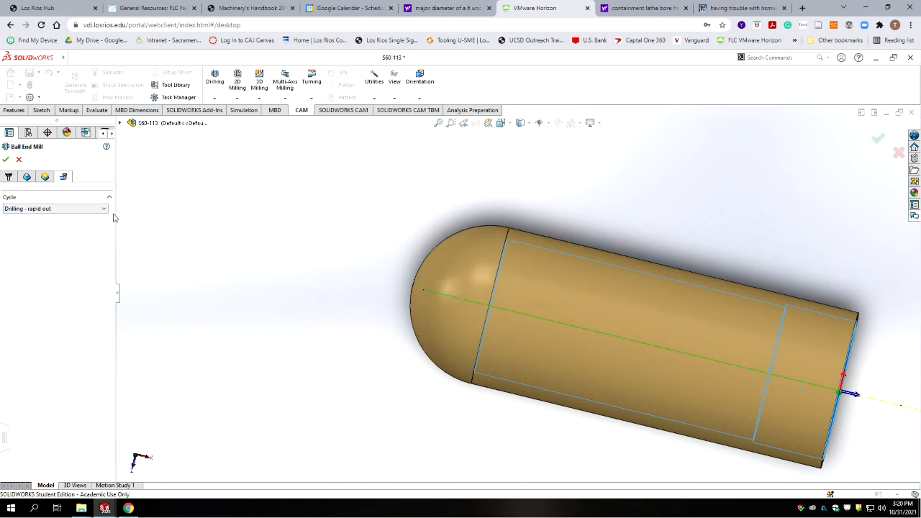
left_click(81, 209)
mouse_move(82, 212)
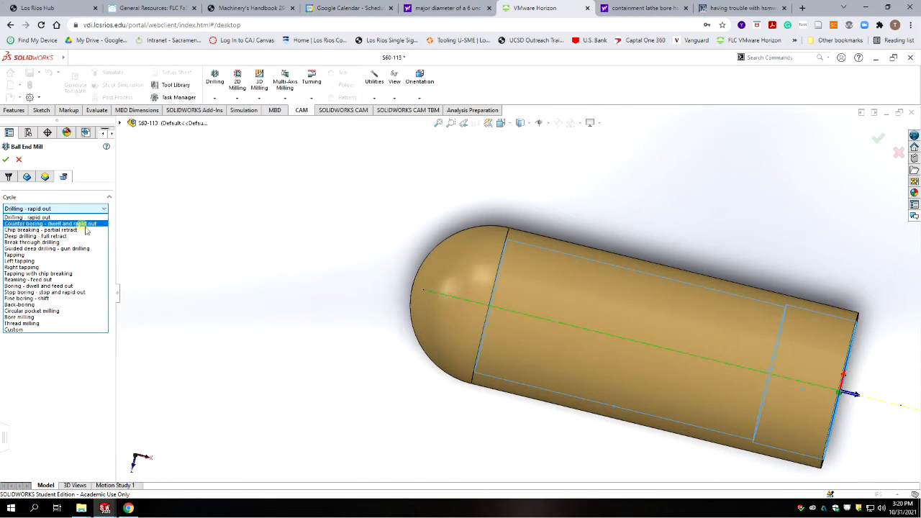
left_click(81, 224)
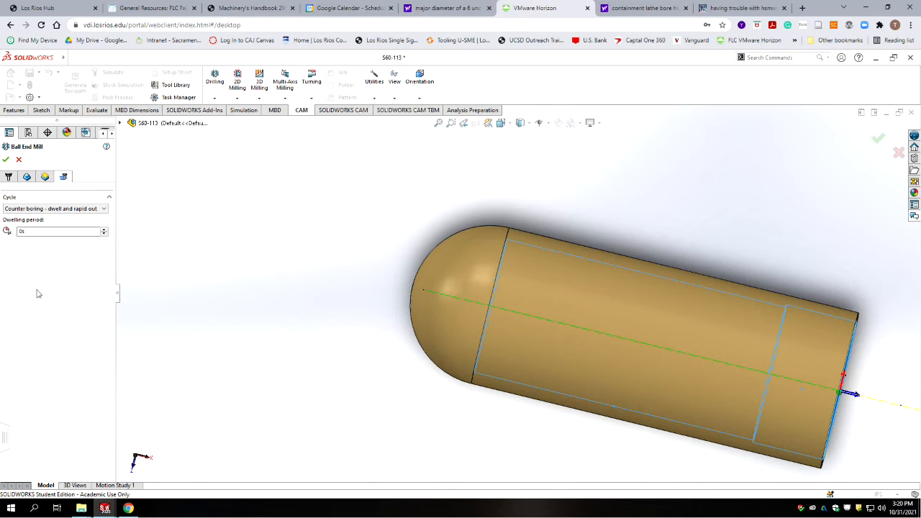
left_click(32, 232)
type("10")
left_click(48, 281)
left_click(6, 160)
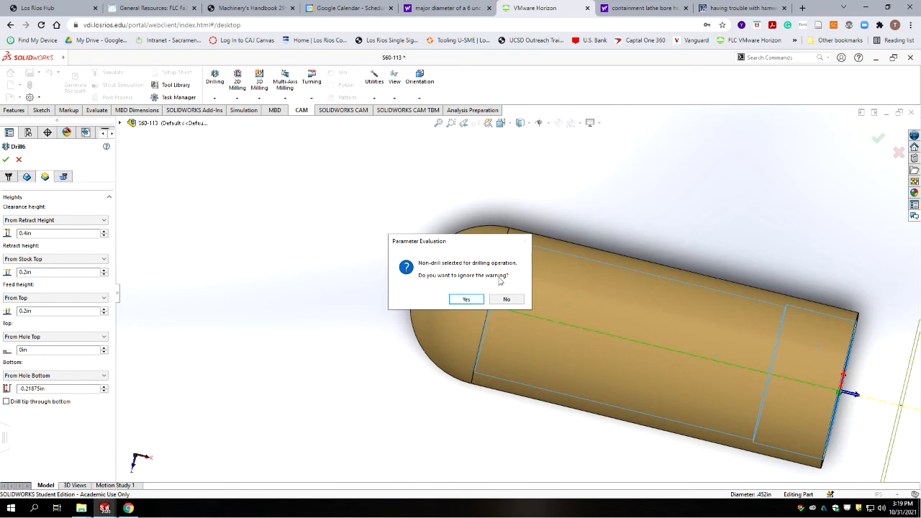
left_click(469, 302)
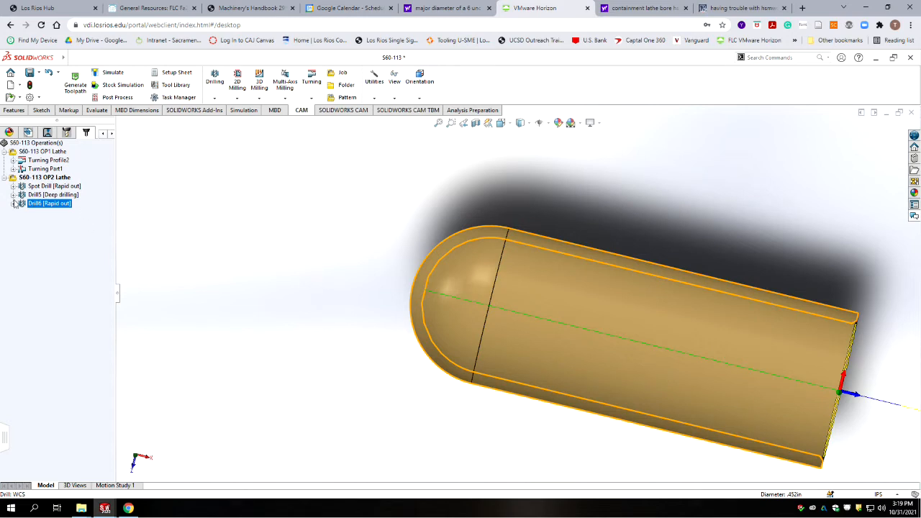
Step: Rename the new ball nose drilling operation under S60-113 OP2 Lathe as Ball End Mill
left_click(36, 204)
type("Ball")
type(" Mi")
type("End")
key("Return")
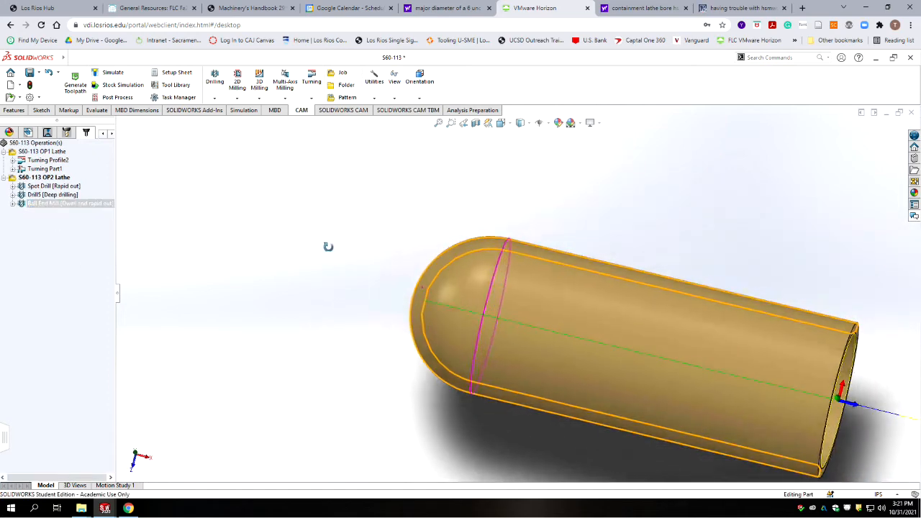
Step: Inspect the ball end mill toolpath at the bore opening, deselect the operation and save the part
scroll(421, 304, "up", 5)
middle_click_drag(525, 343, 509, 341)
scroll(511, 340, "up", 3)
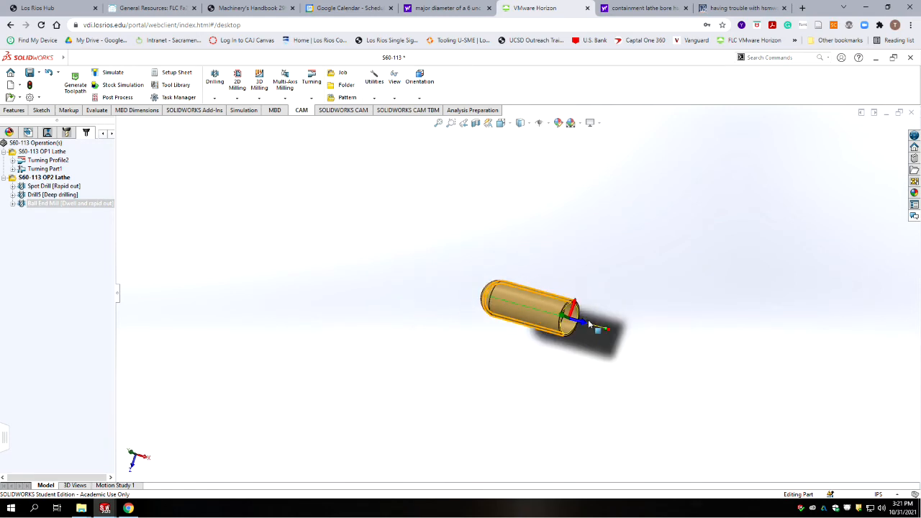
scroll(581, 313, "down", 8)
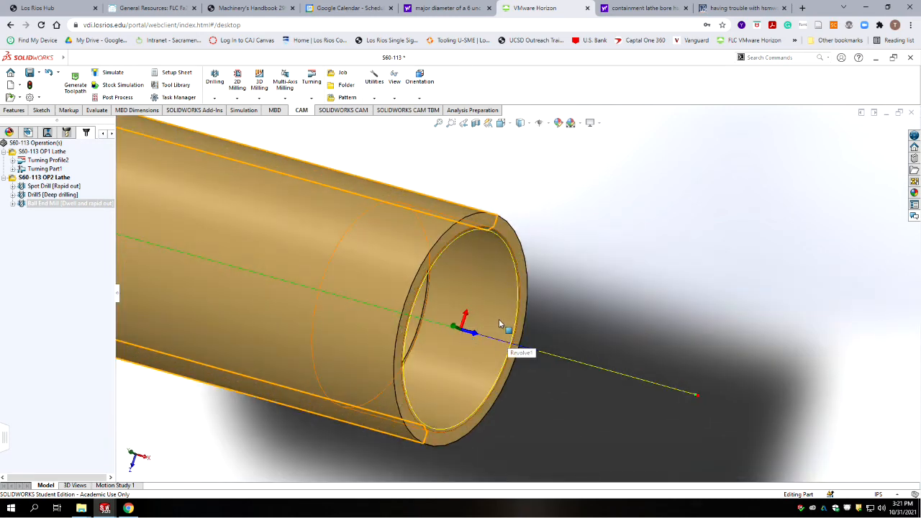
left_click(37, 282)
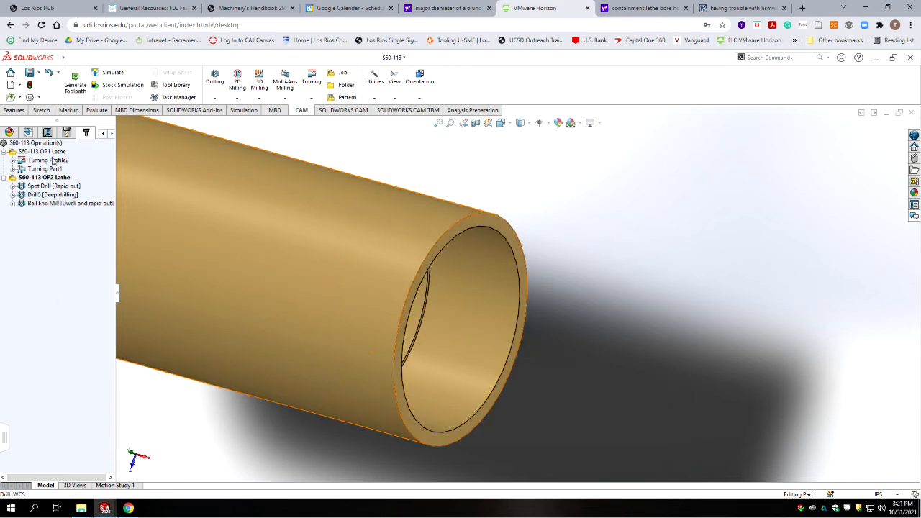
left_click(29, 72)
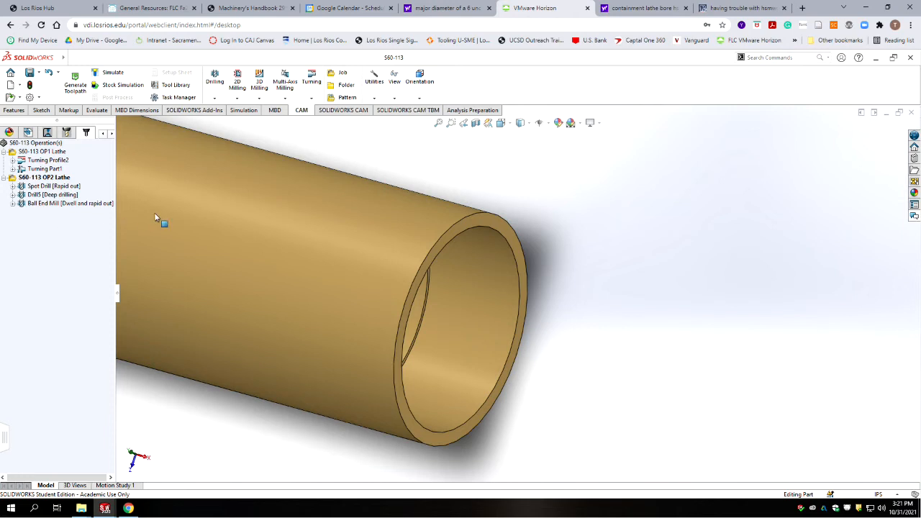
Step: Create a Turning Profile operation with tool #5, the helical boring bar, and enable machine inside
left_click(313, 88)
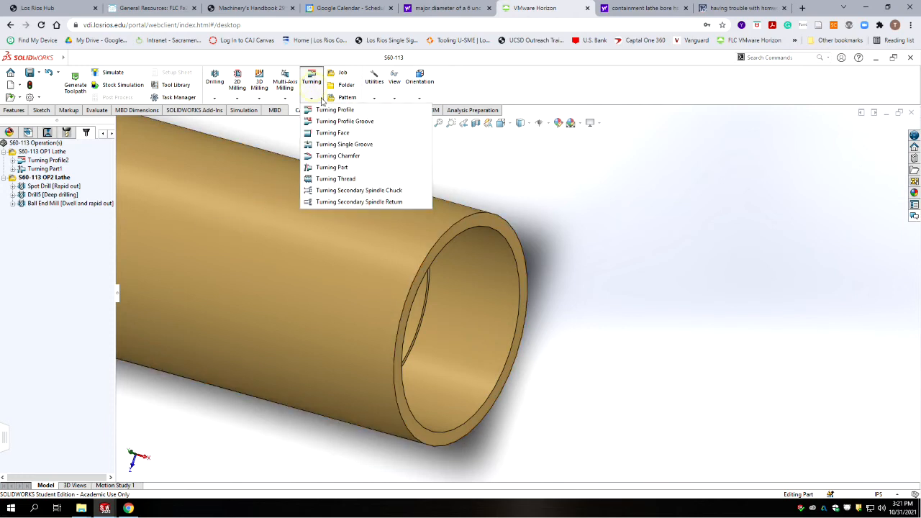
left_click(335, 110)
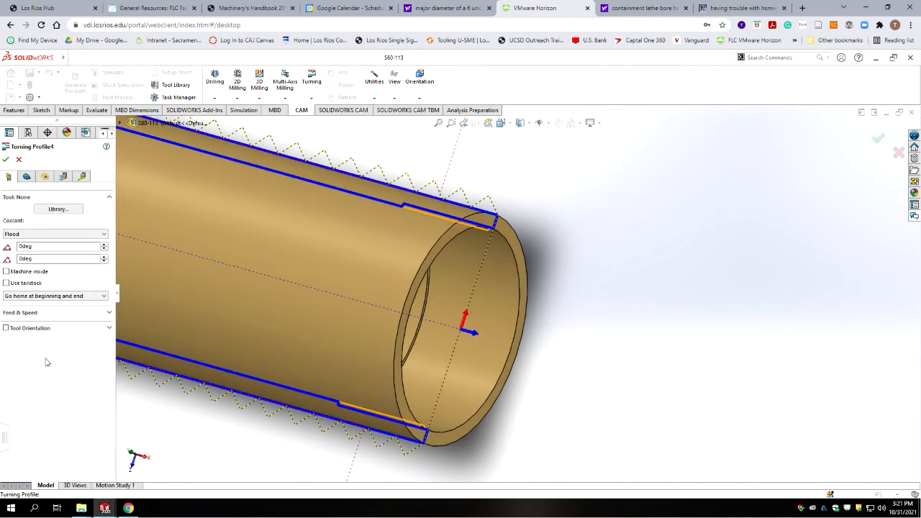
left_click(59, 209)
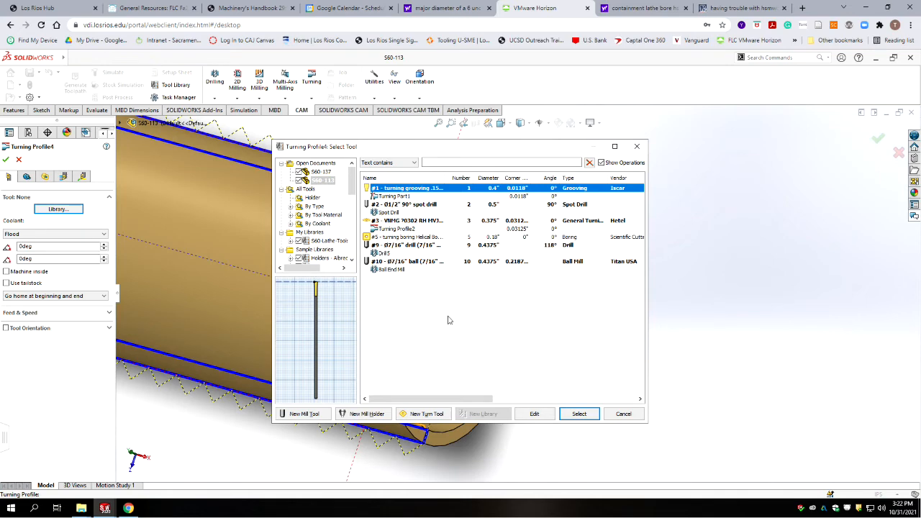
left_click(400, 237)
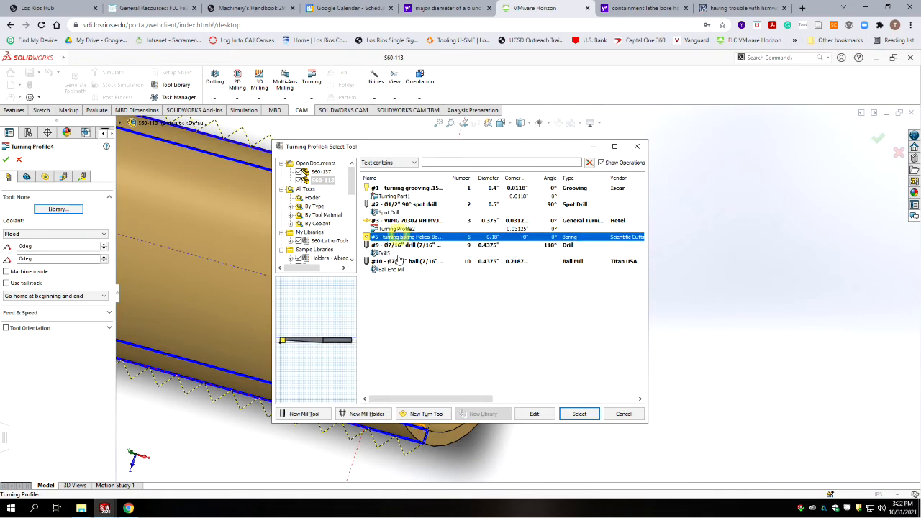
left_click(580, 414)
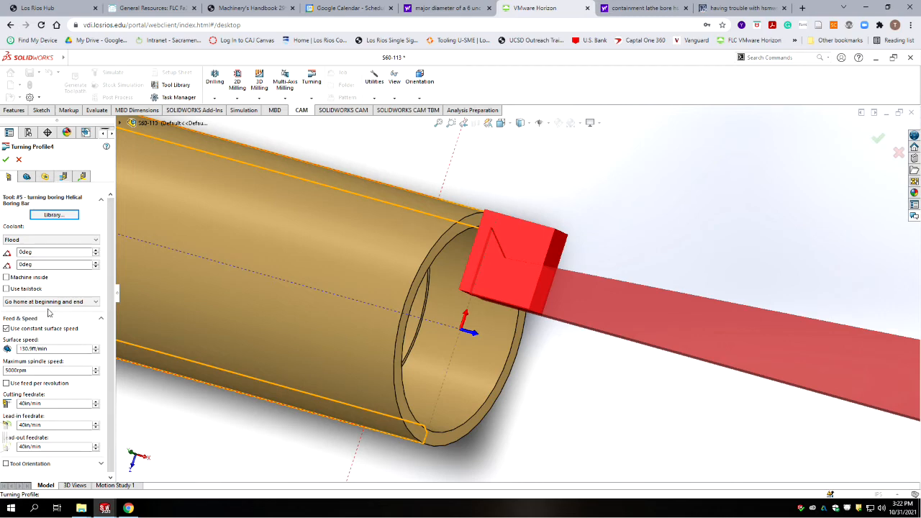
left_click(7, 279)
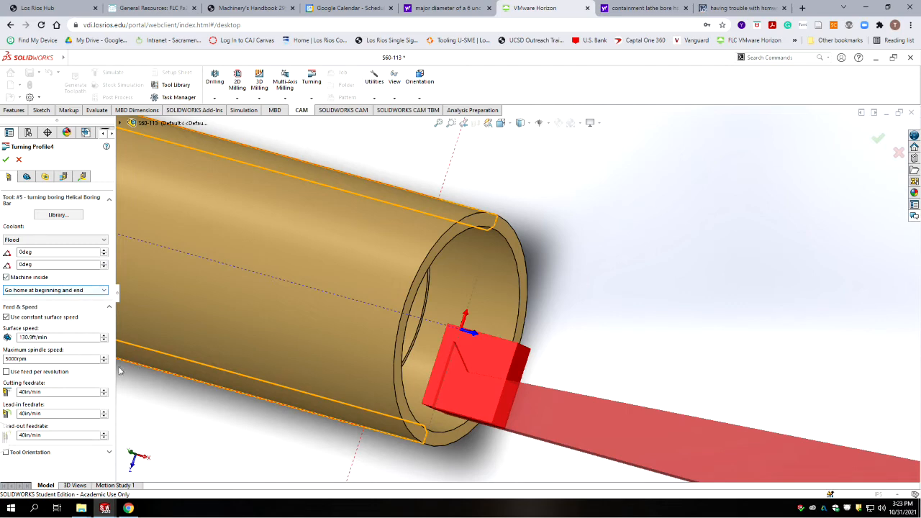
Step: Remove the selected edge from the turning profile's confinement and leave confinement disabled
left_click(27, 177)
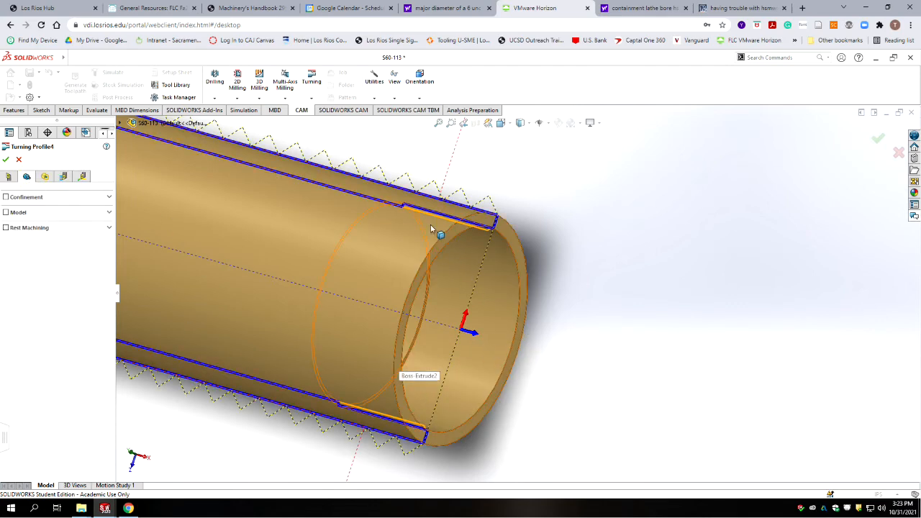
scroll(550, 310, "up", 5)
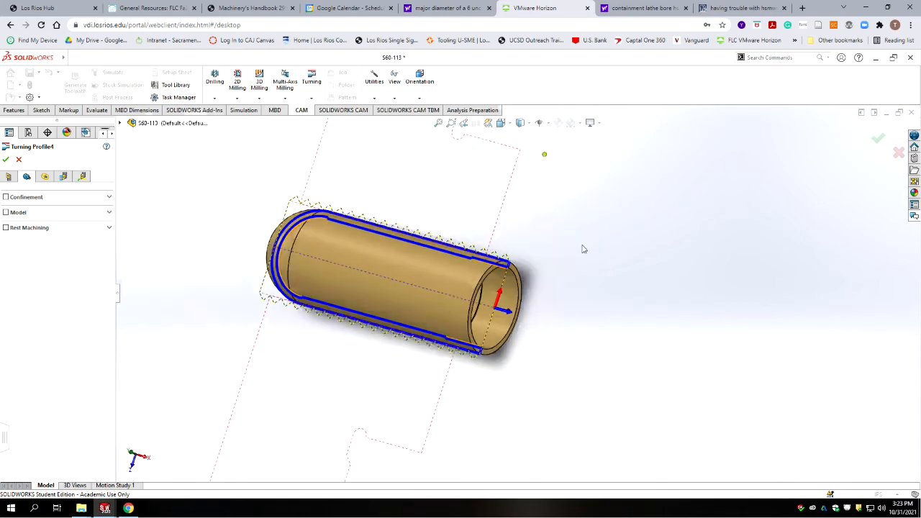
scroll(584, 249, "down", 5)
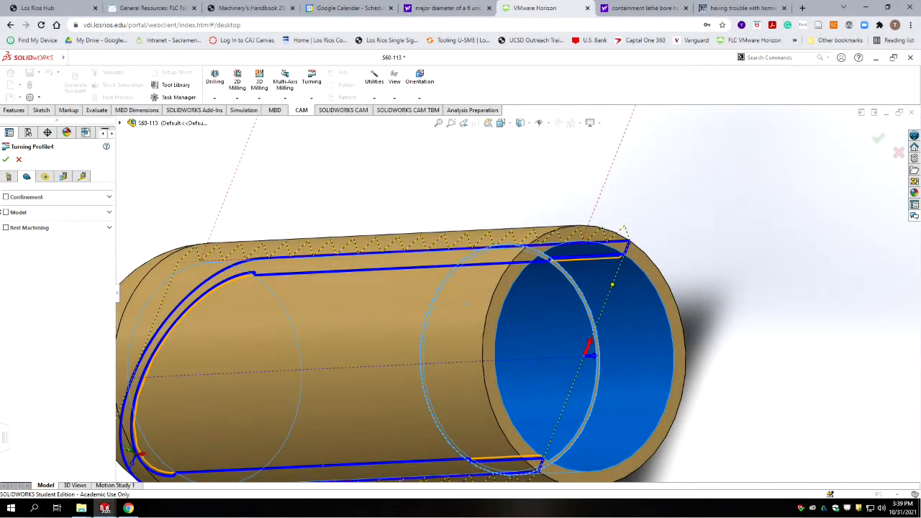
left_click(109, 198)
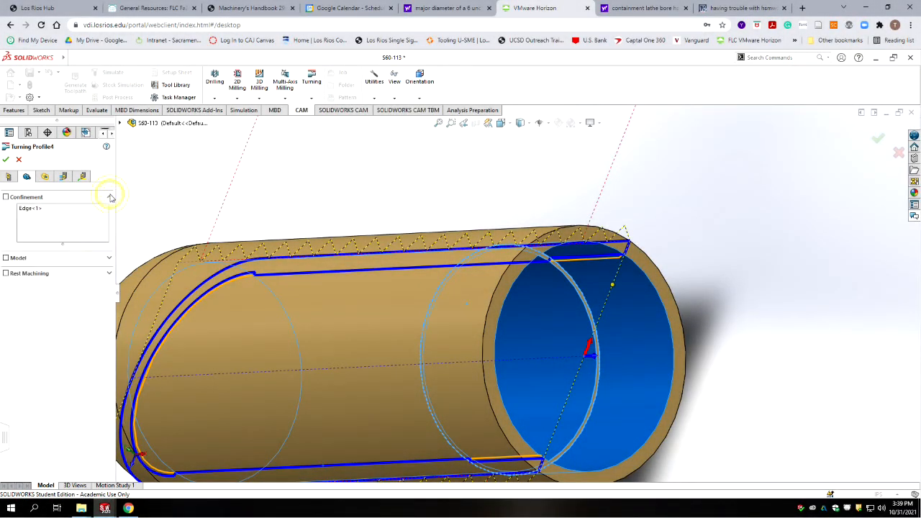
left_click(39, 208)
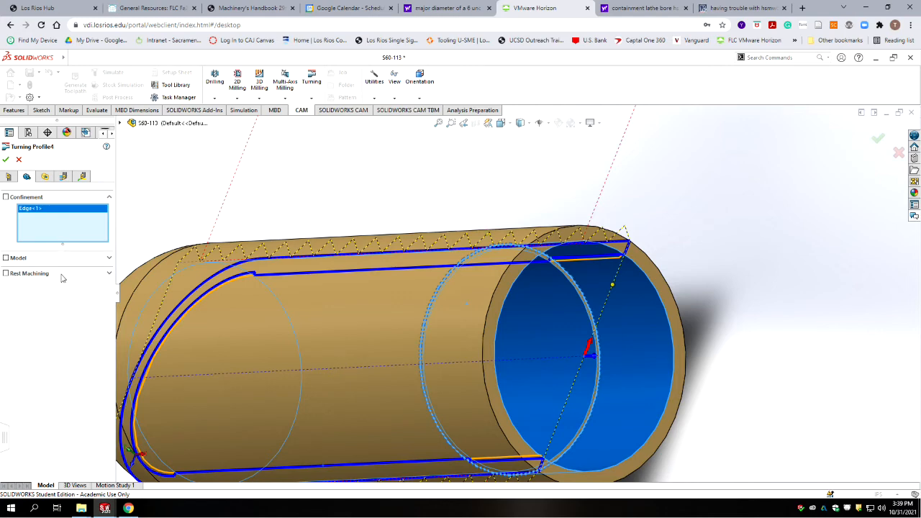
key("Delete")
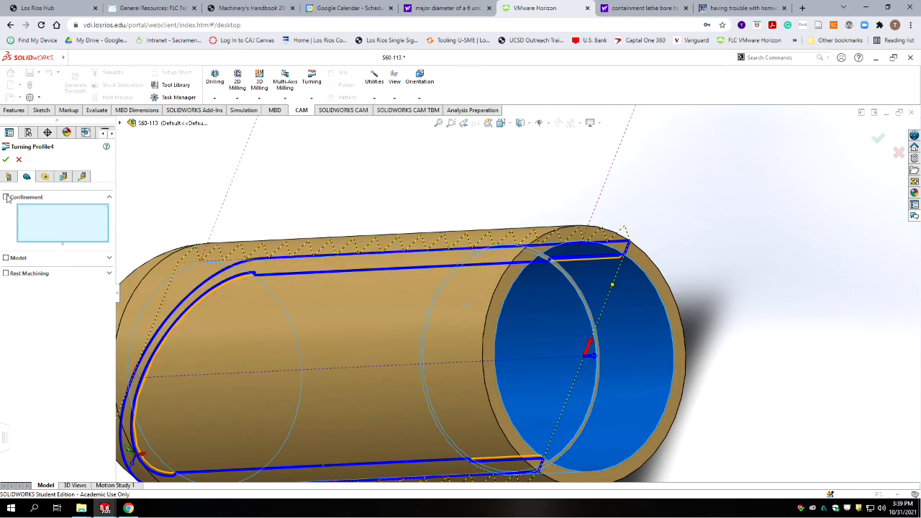
left_click(6, 198)
left_click(7, 197)
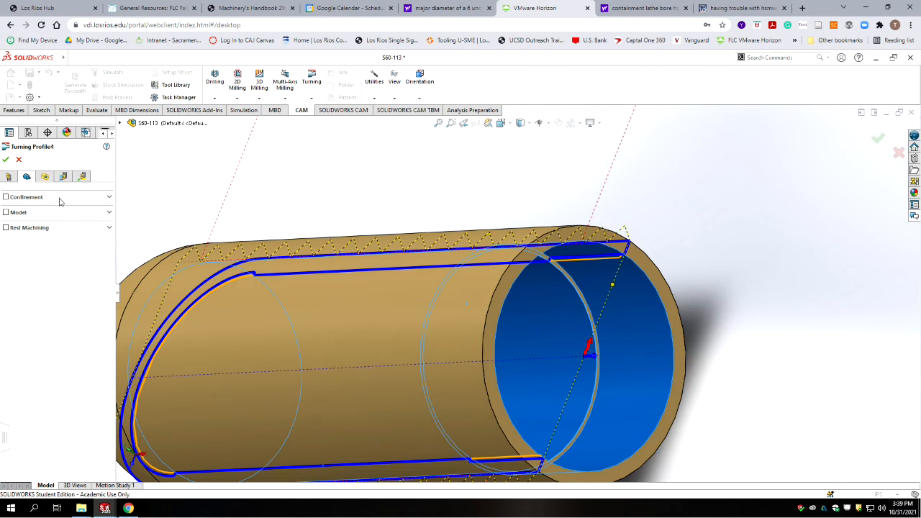
Step: Set the turning profile's clearance radius offset to -0.04 in from retract
left_click(46, 177)
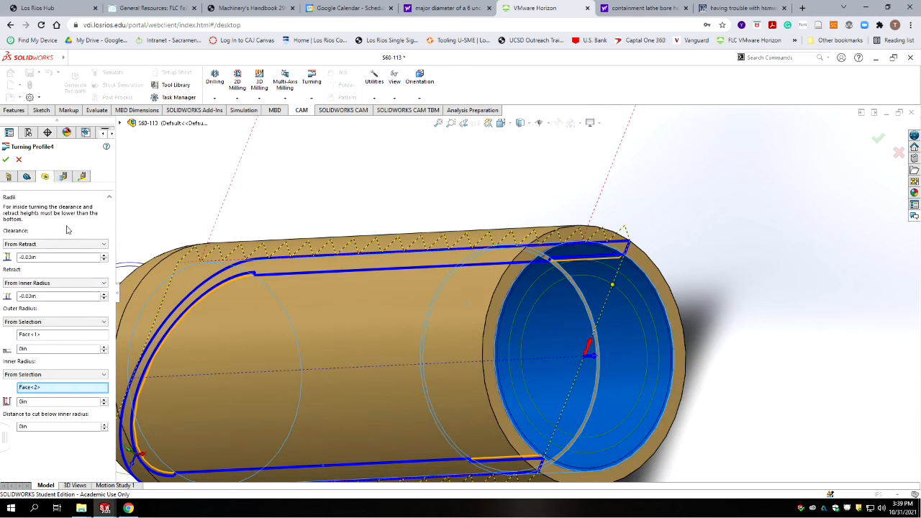
left_click(33, 258)
key("BackSpace")
type("4")
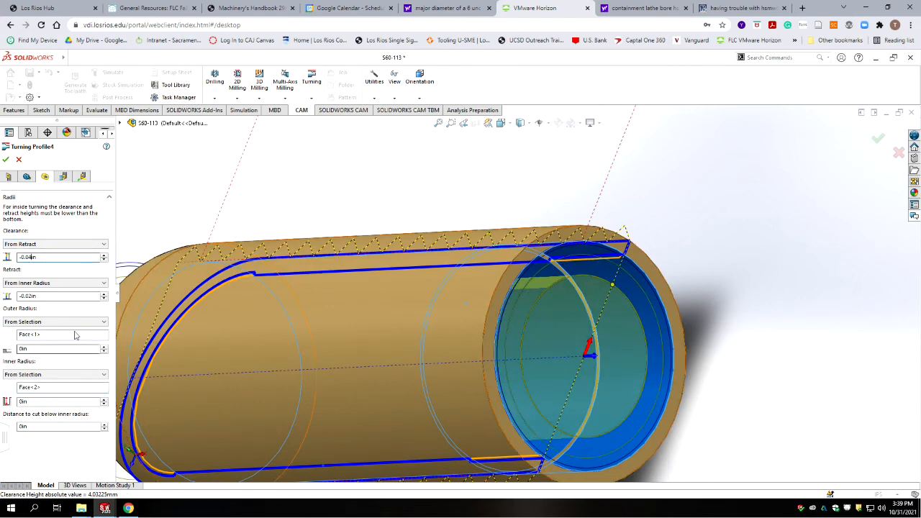
Step: Set the turning profile's retract radius offset to -0.04 in from the inner radius
left_click(31, 295)
key("BackSpace")
type("2")
key("BackSpace")
type("4")
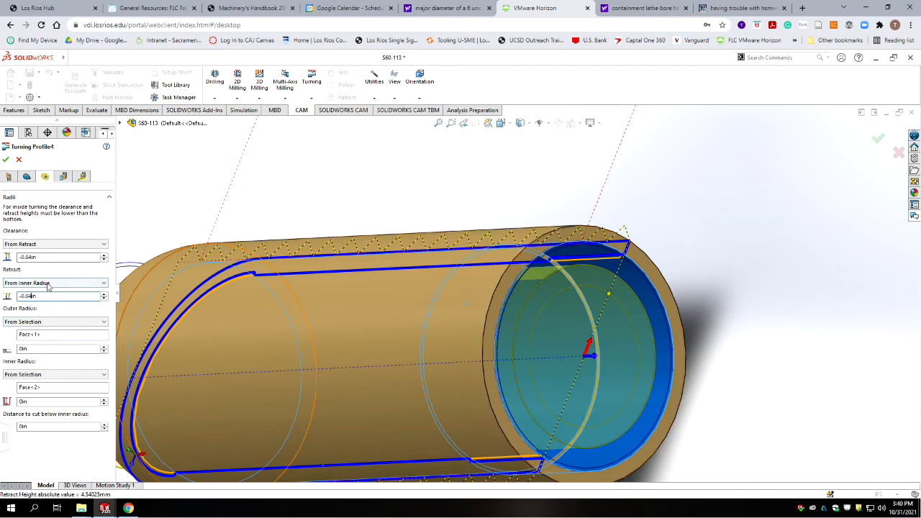
mouse_move(48, 286)
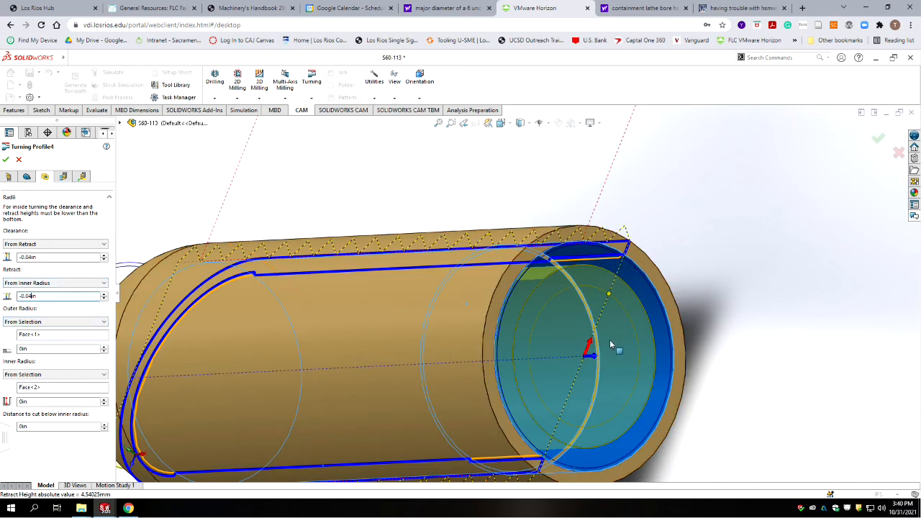
Step: Review the turning profile's linking settings, accept the operation and view its toolpath in the bore
left_click(82, 176)
left_click(85, 177)
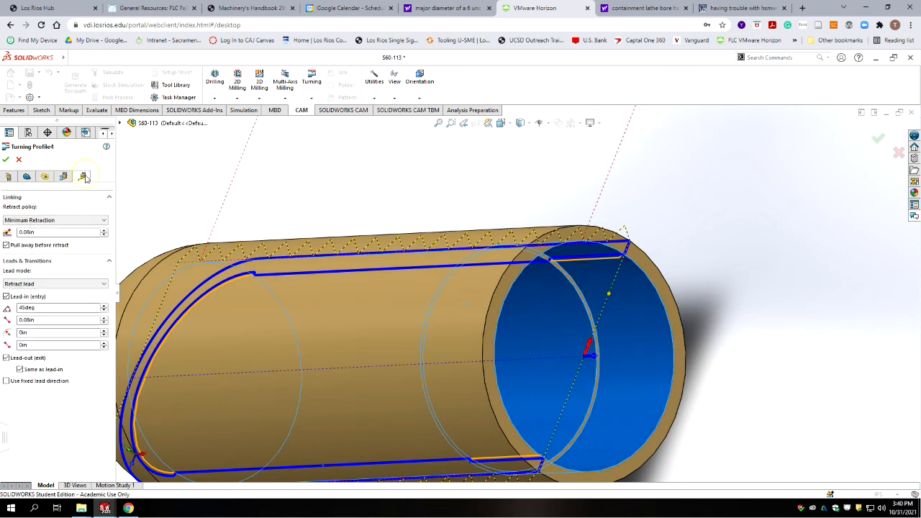
left_click(5, 159)
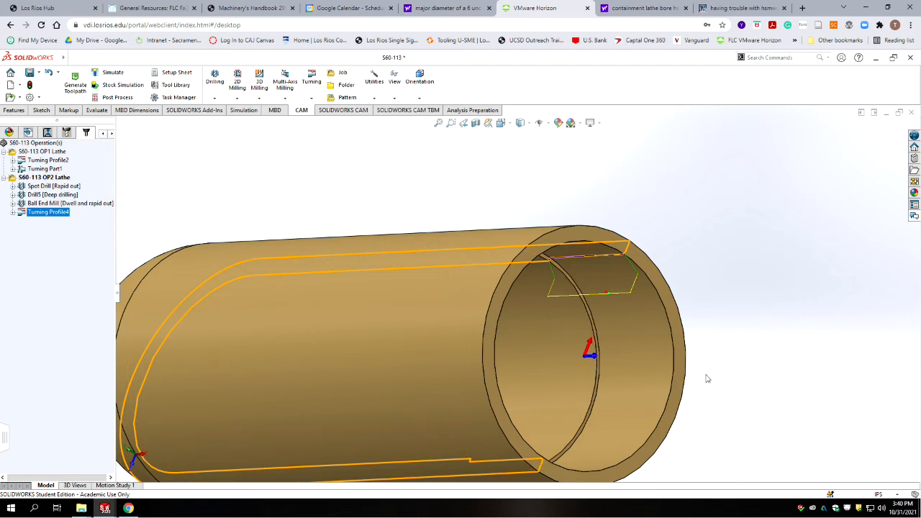
scroll(755, 364, "up", 3)
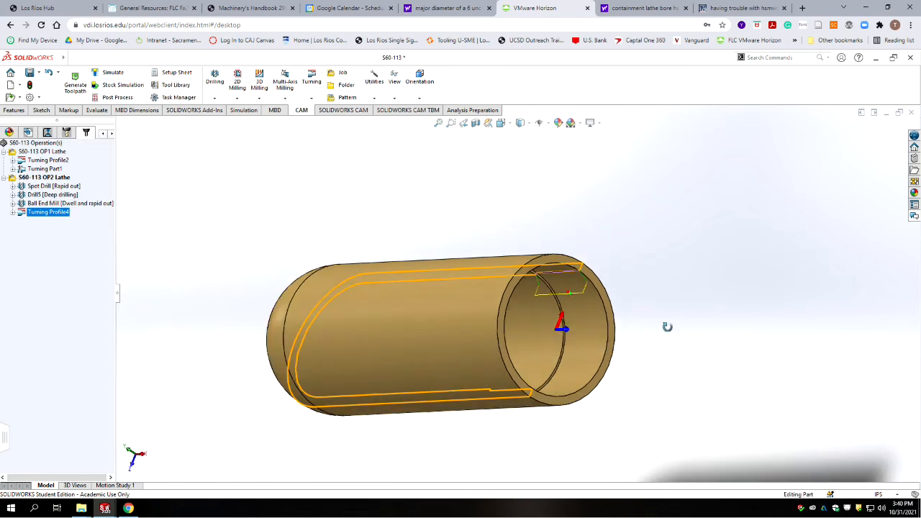
middle_click_drag(664, 323, 668, 340)
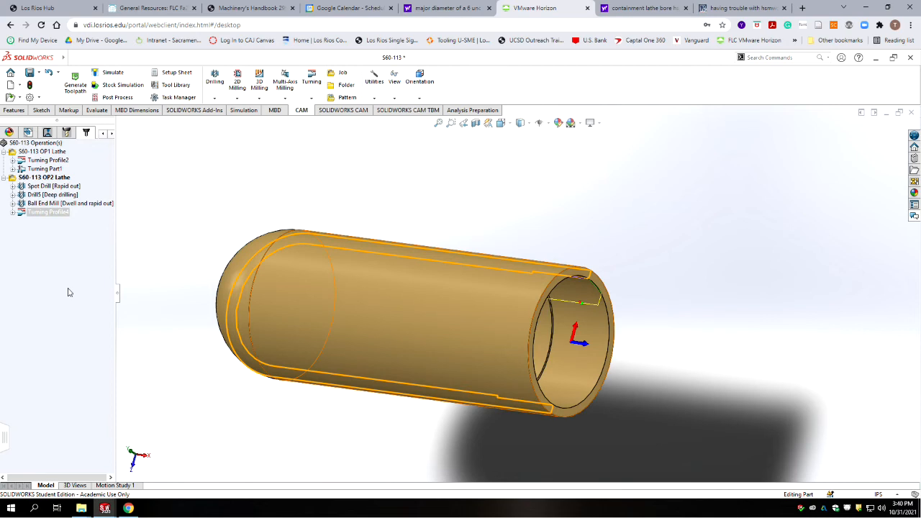
Step: Run the stock simulation for the S60-113 OP1 Lathe and S60-113 OP2 Lathe jobs together
left_click(56, 177)
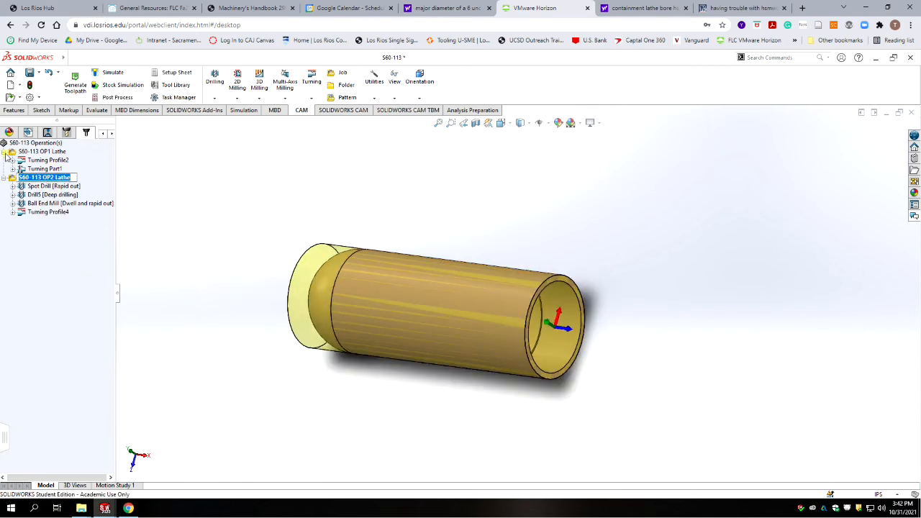
left_click(5, 153)
left_click(5, 160)
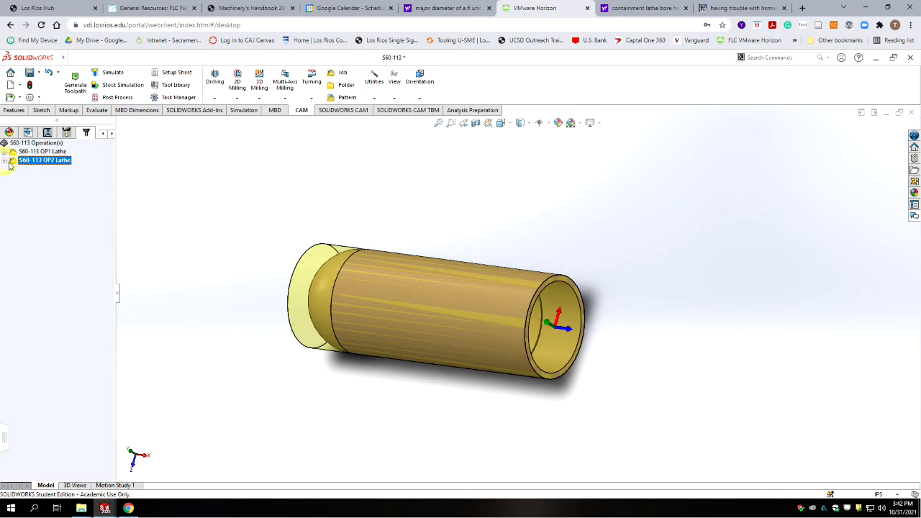
left_click(42, 152, "ctrl")
left_click(48, 185)
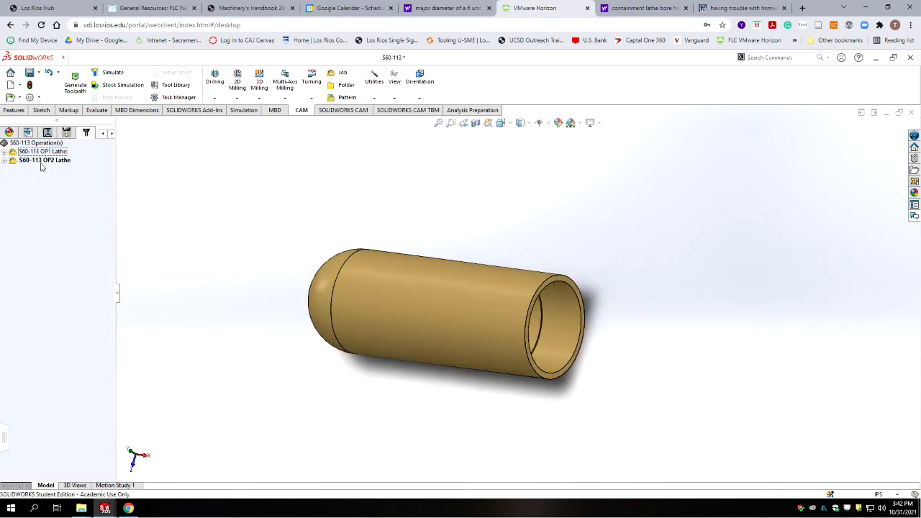
left_click(38, 152)
left_click(36, 161, "ctrl")
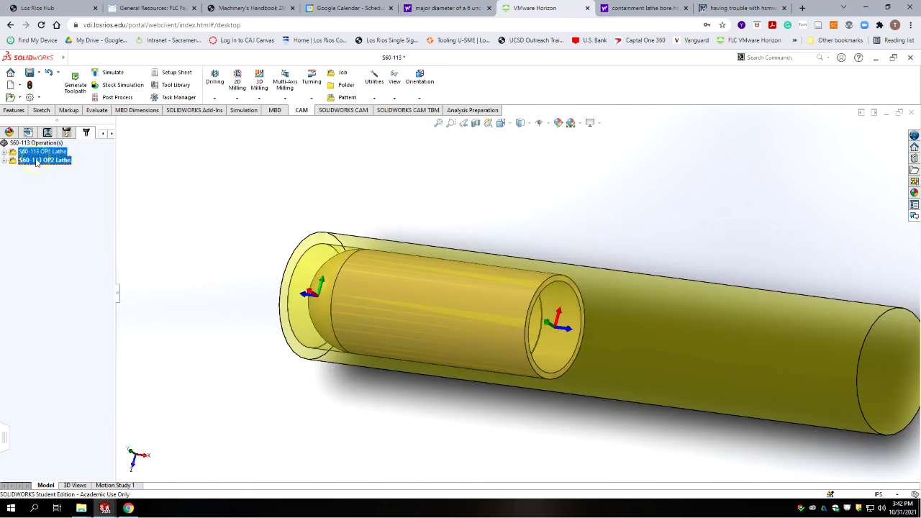
left_click(118, 85)
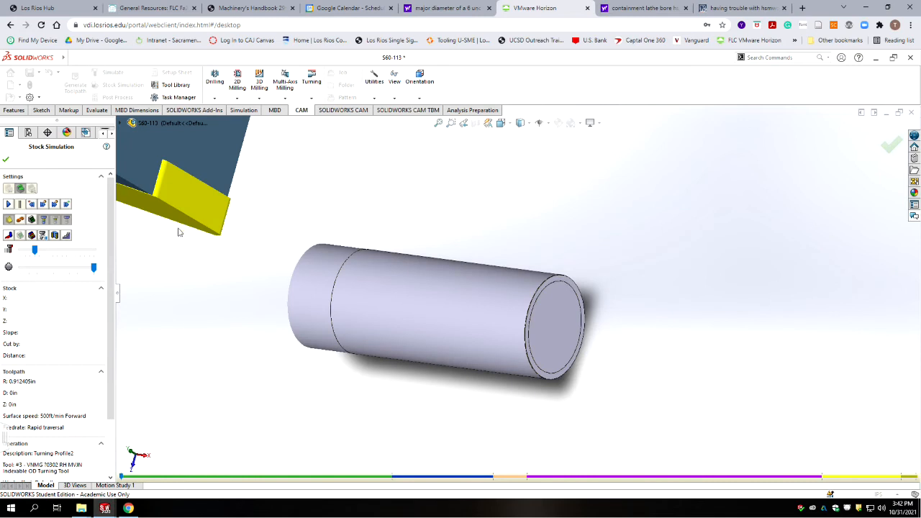
left_click(8, 206)
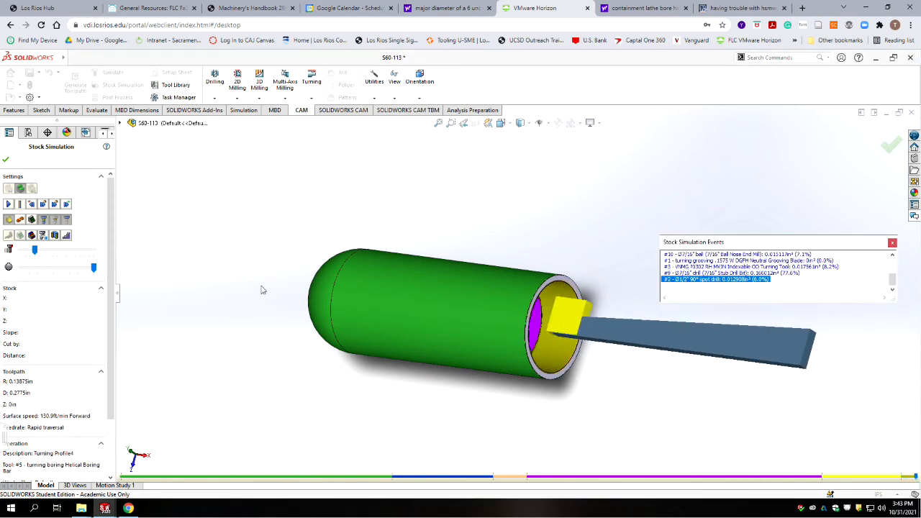
Step: Inspect the simulated part from another angle and close the stock simulation
middle_click_drag(259, 297, 350, 323)
scroll(350, 323, "up", 4)
key("Escape")
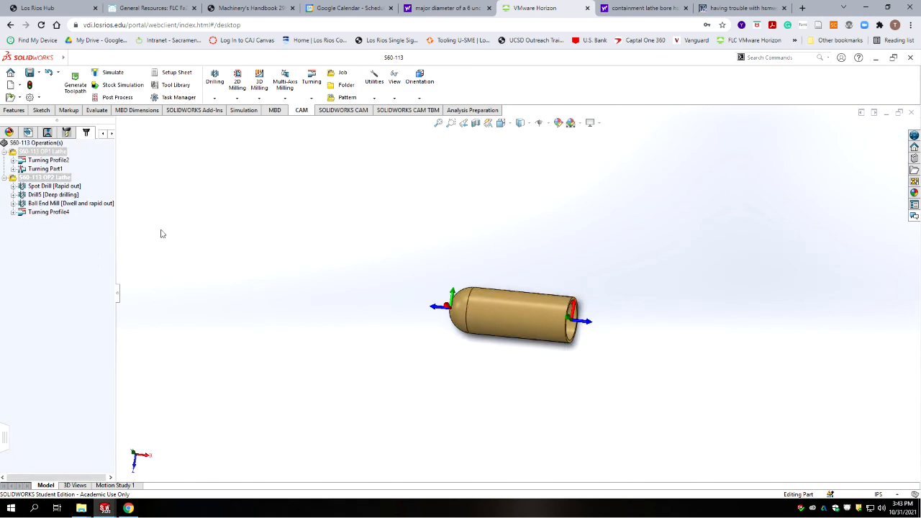
Step: Compare the stock and coordinate origins of the OP1 and OP2 lathe jobs, examining the OP2 setup from both ends
left_click(43, 161)
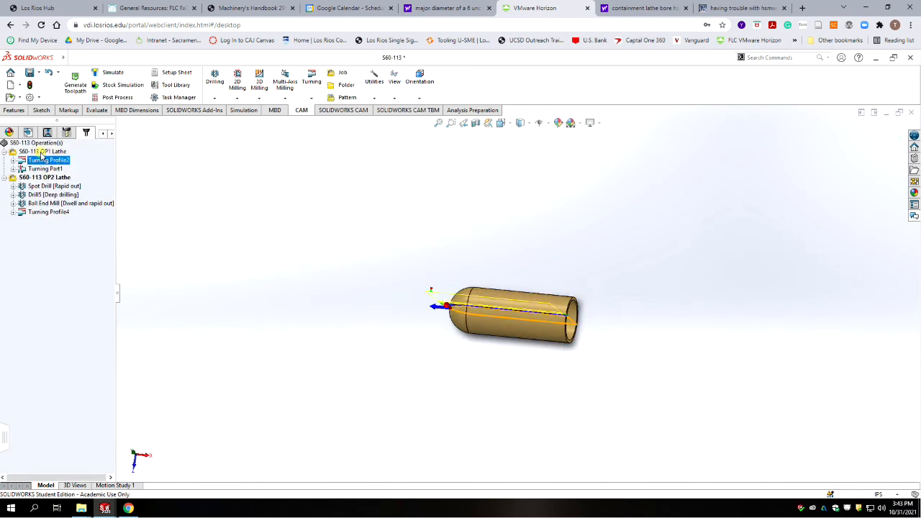
left_click(41, 152)
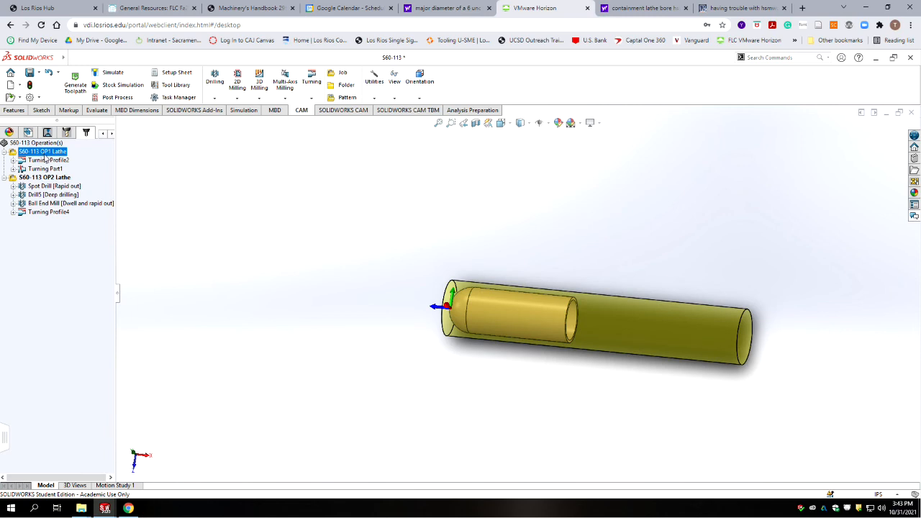
left_click(45, 177)
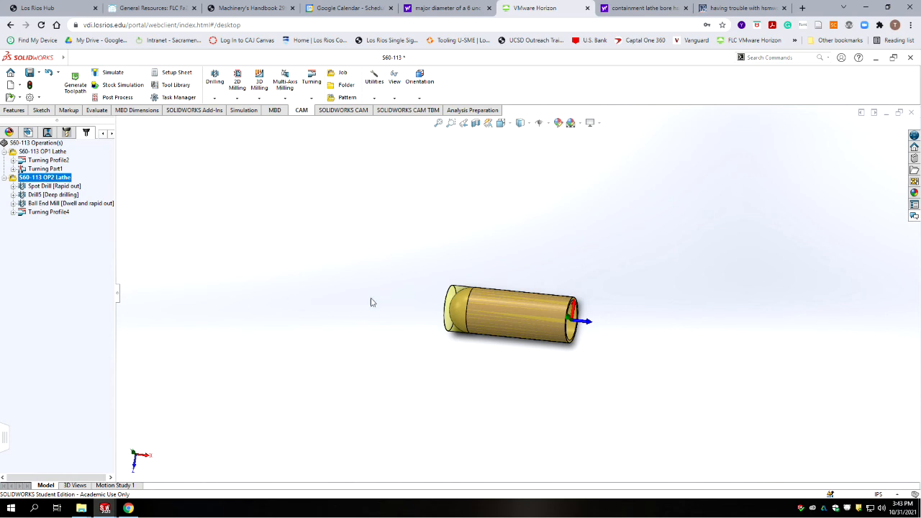
middle_click_drag(399, 312, 551, 347)
scroll(537, 315, "down", 5)
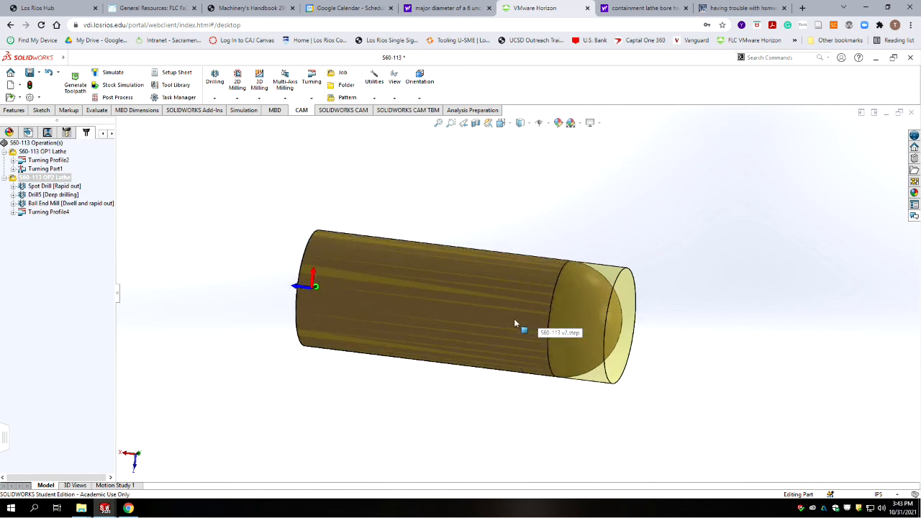
middle_click_drag(516, 337, 638, 267)
scroll(318, 364, "up", 1)
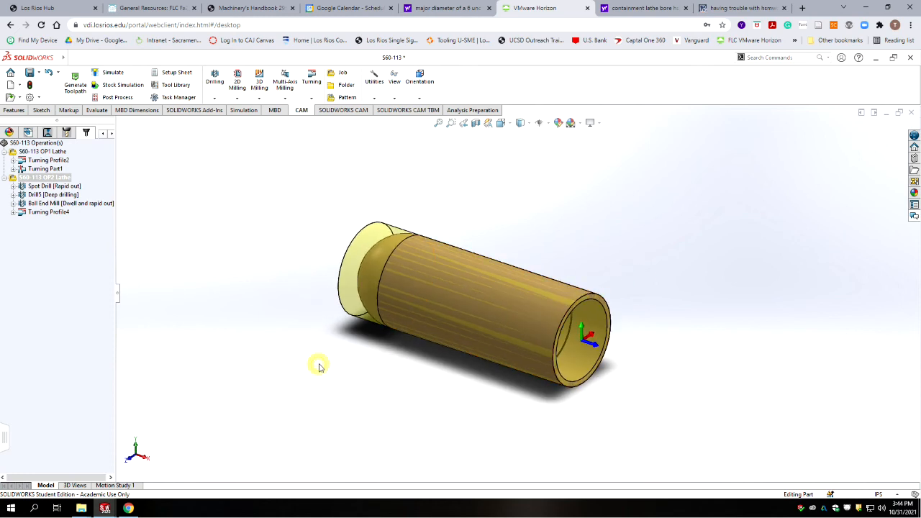